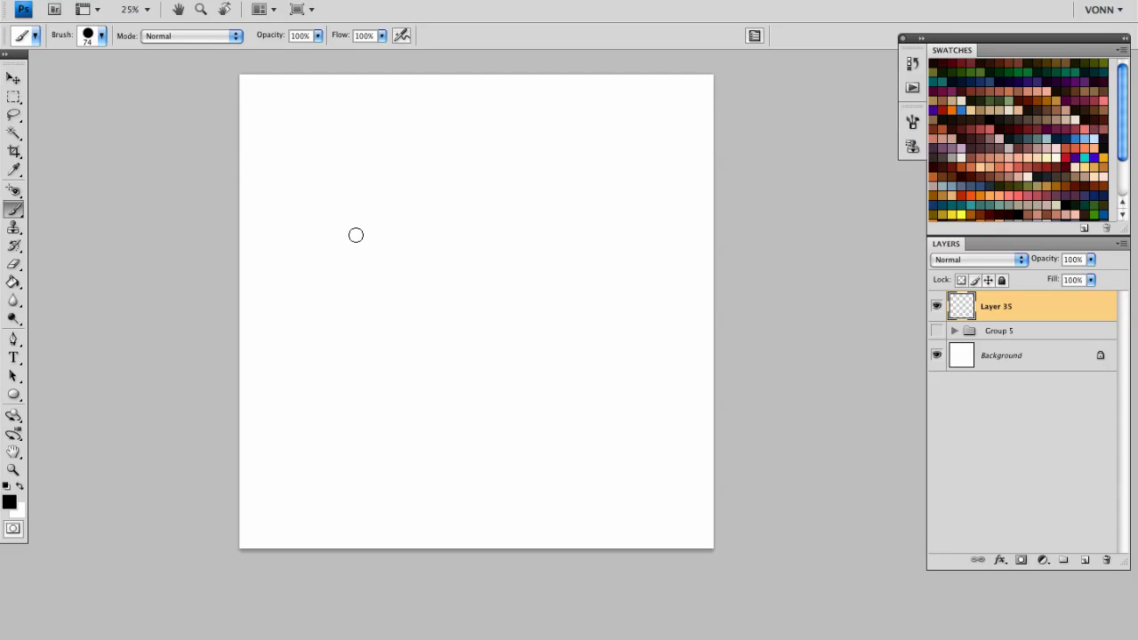
Set the foreground color to dark brown #281207 and paint a palette dab in the canvas's upper-left corner
left_click(10, 503)
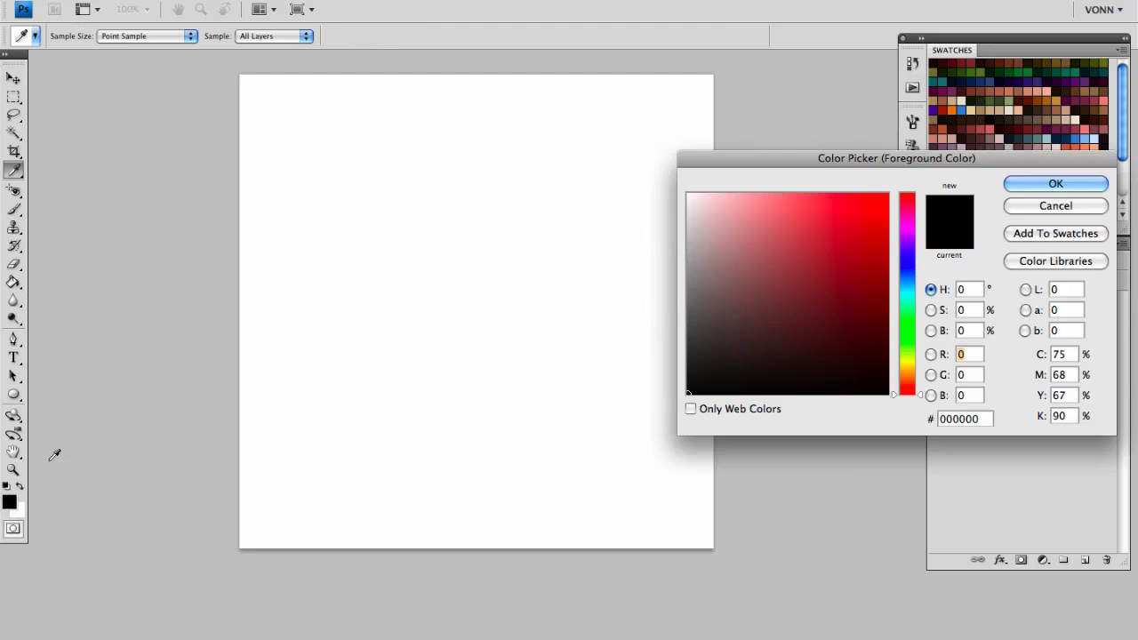
left_click(861, 369)
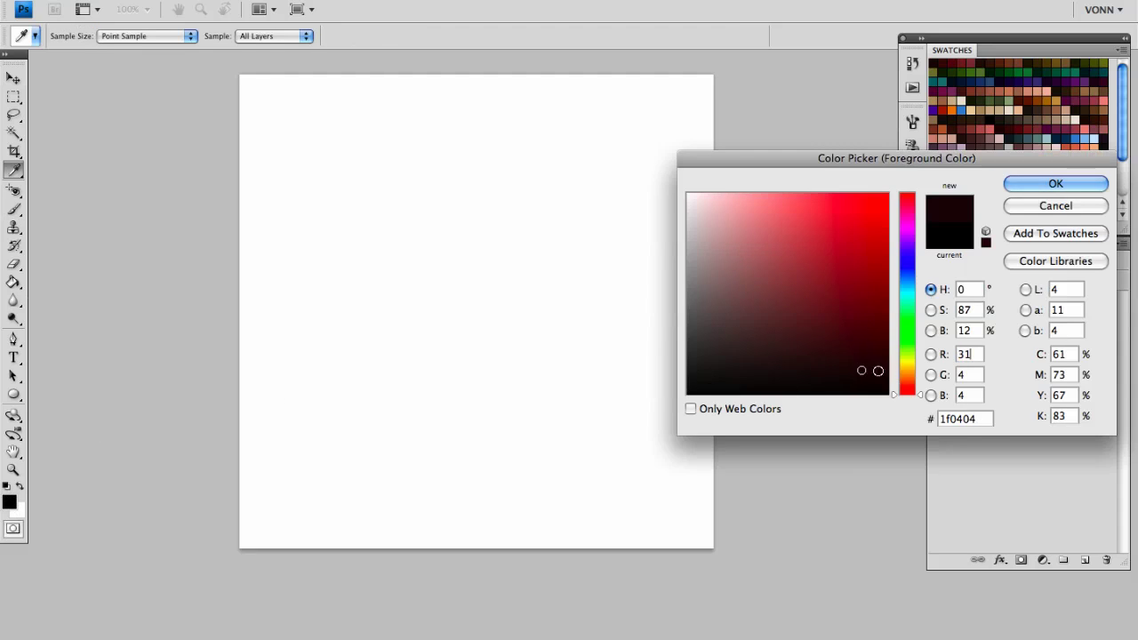
left_click(910, 385)
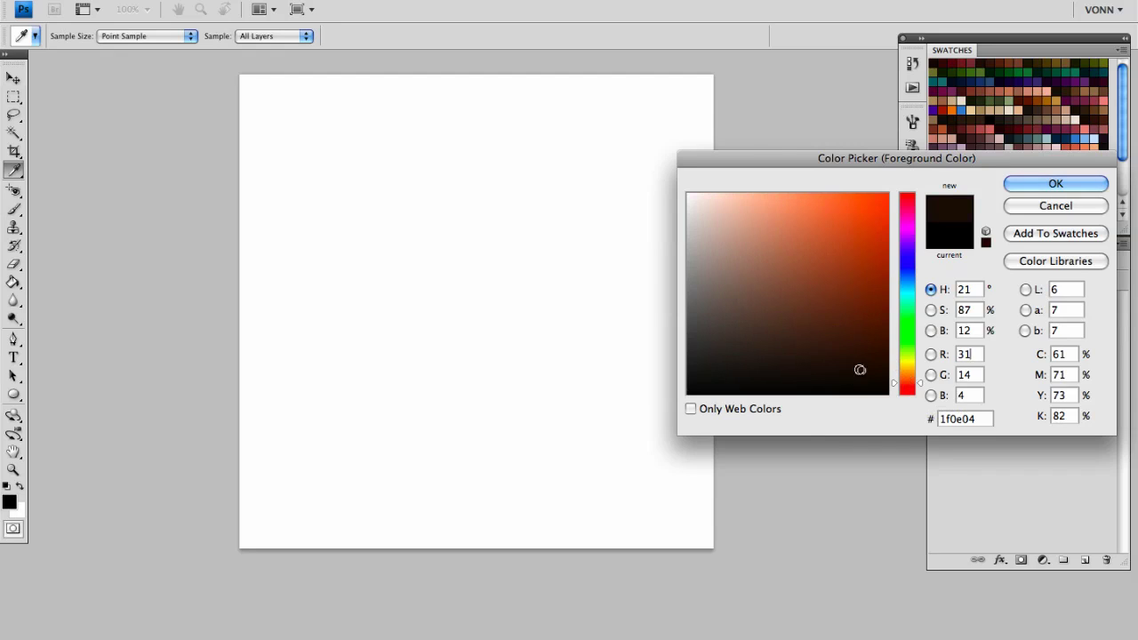
left_click(857, 370)
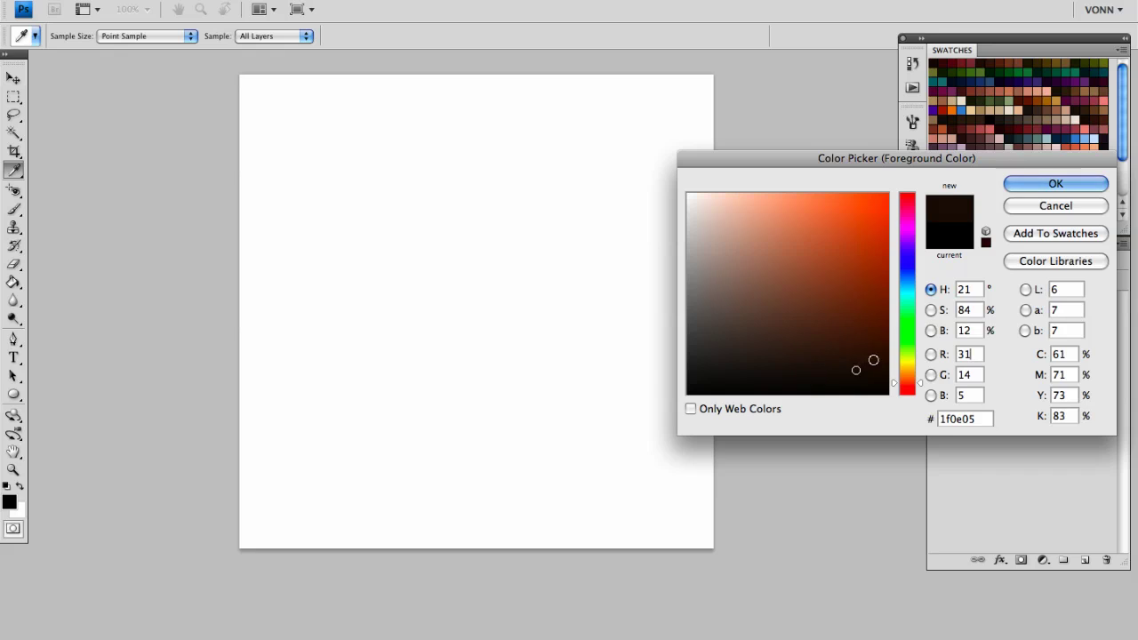
left_click(855, 366)
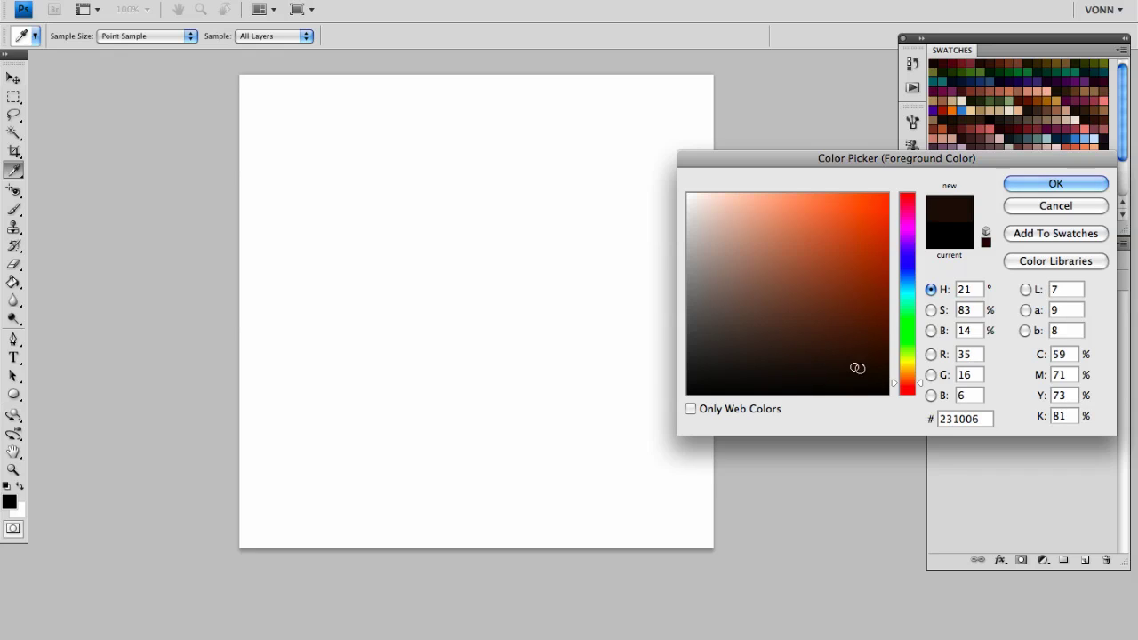
left_click(855, 363)
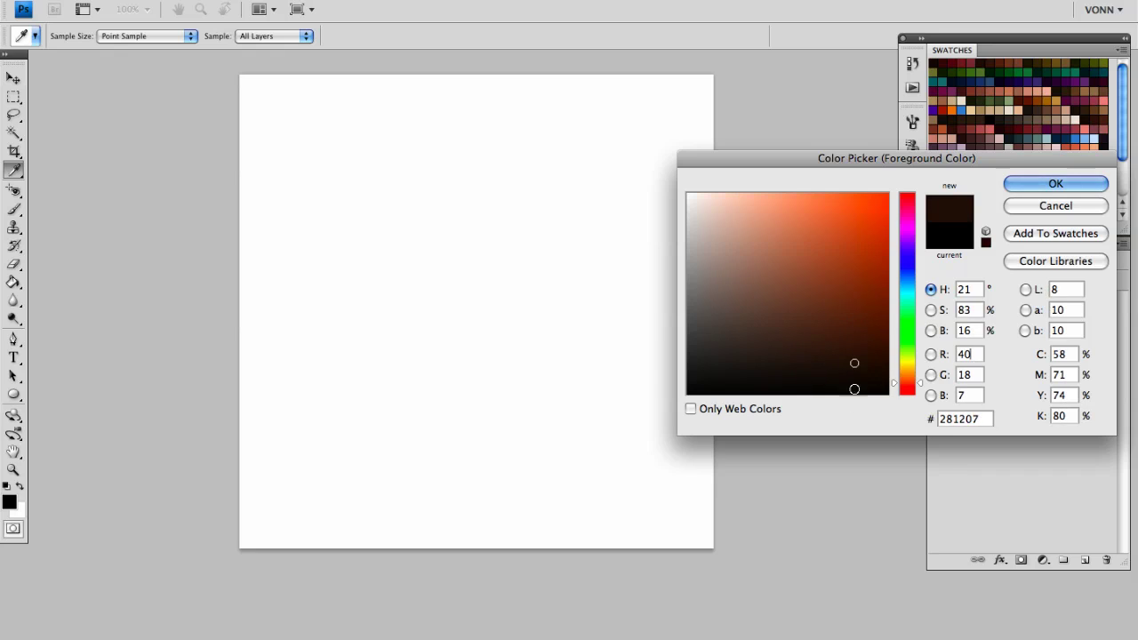
left_click(1031, 183)
key("b")
left_click_drag(265, 96, 257, 105)
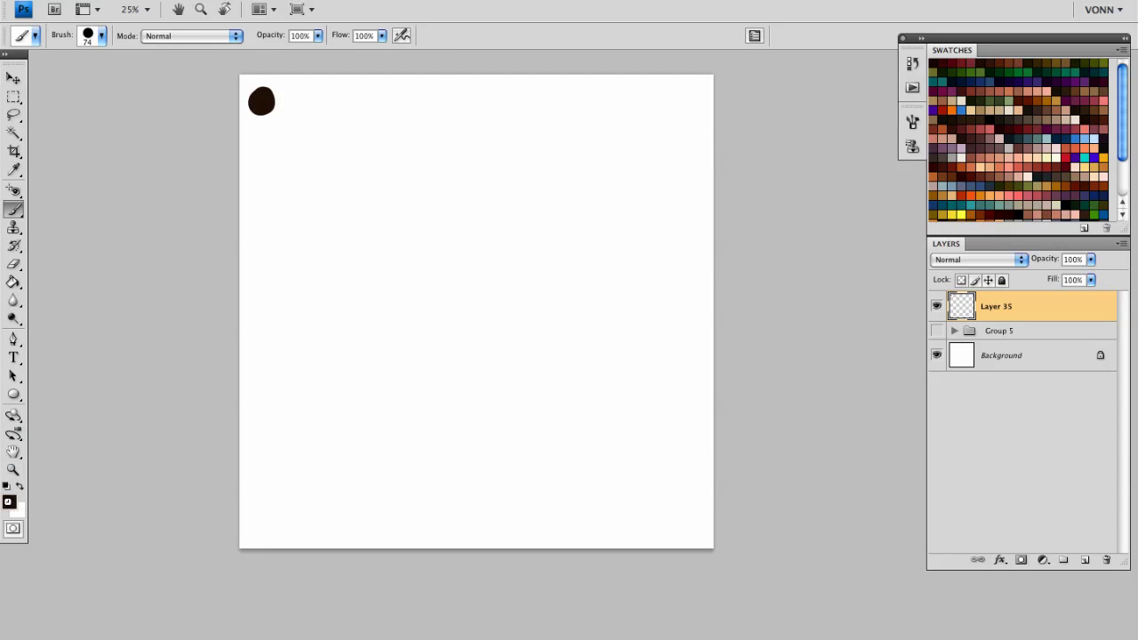
Set the foreground color to reddish brown #69361a and paint a second dab directly below the dark brown one
left_click(9, 502)
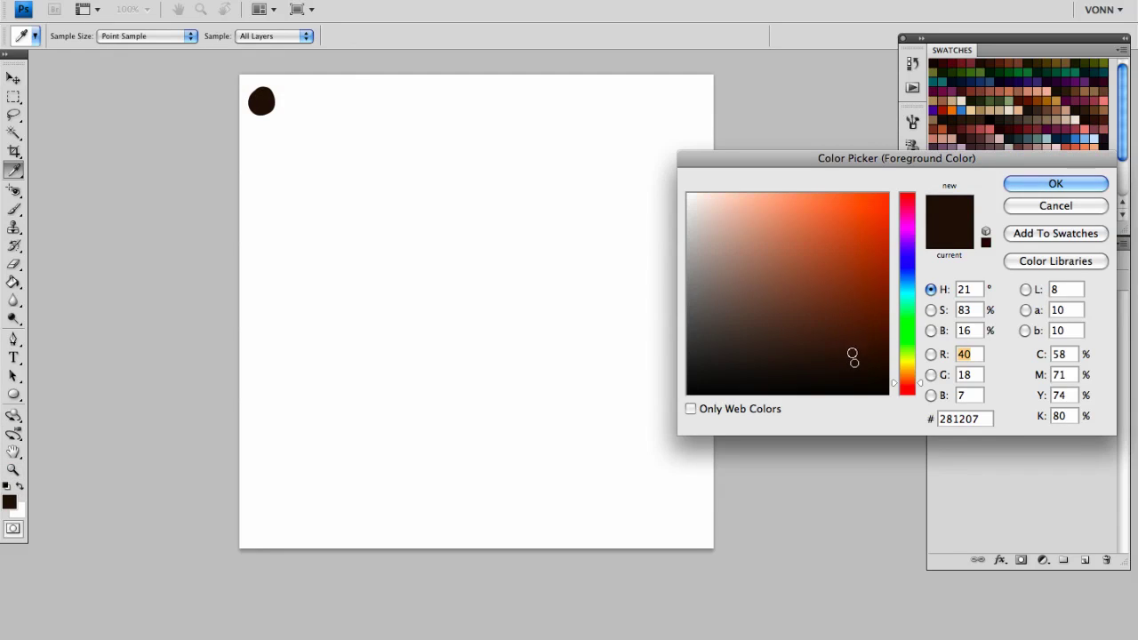
left_click_drag(852, 358, 803, 316)
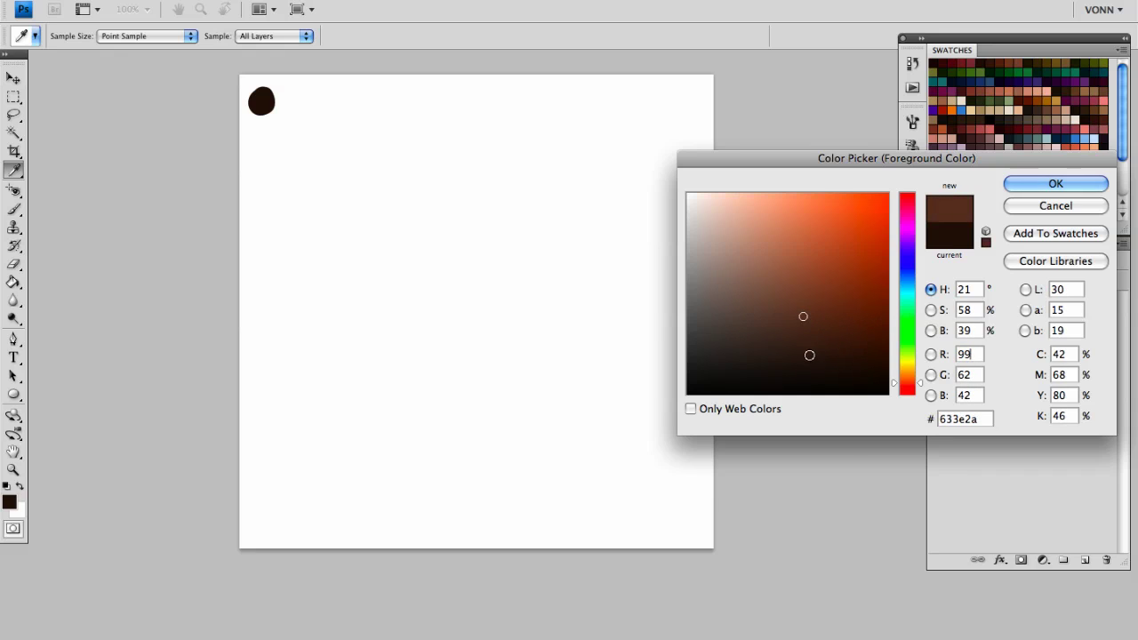
mouse_move(851, 358)
left_mouse_down()
mouse_move(826, 322)
mouse_move(838, 312)
left_mouse_up()
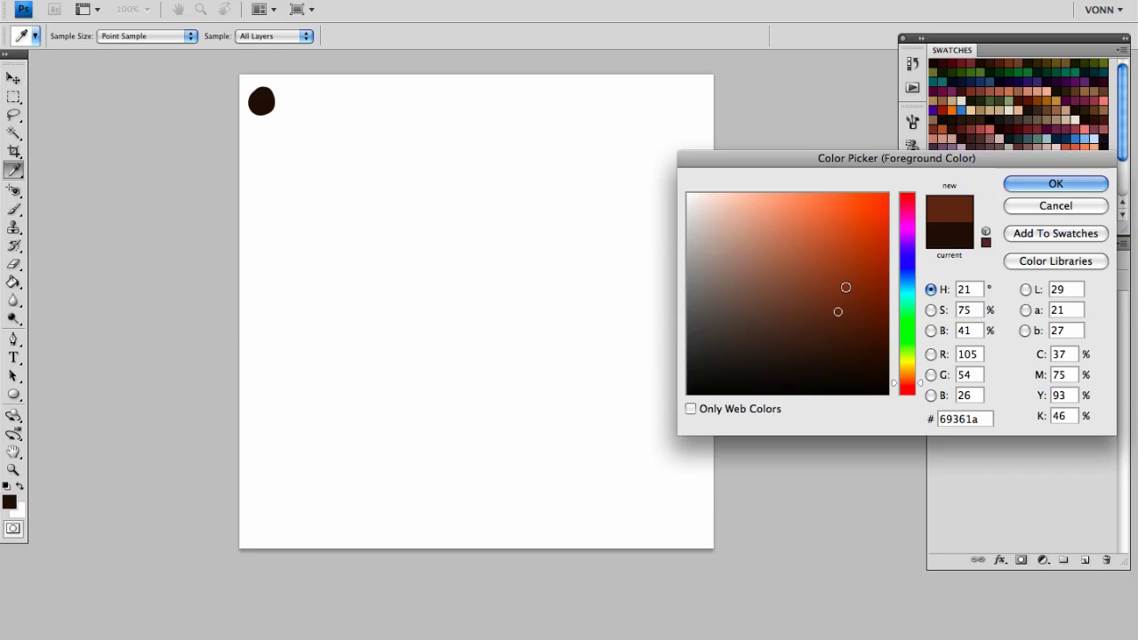
left_click(1056, 184)
left_click_drag(258, 133, 260, 126)
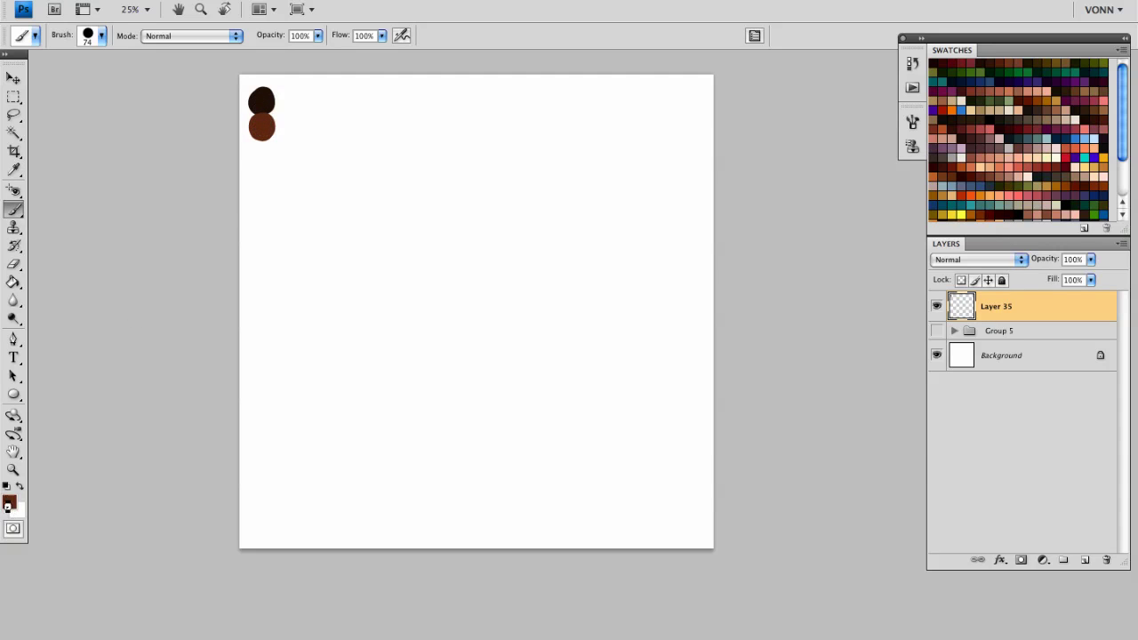
Paint a third dab in light peach #eac2ad below the reddish brown one, and add a new layer above the palette layer
left_click(9, 503)
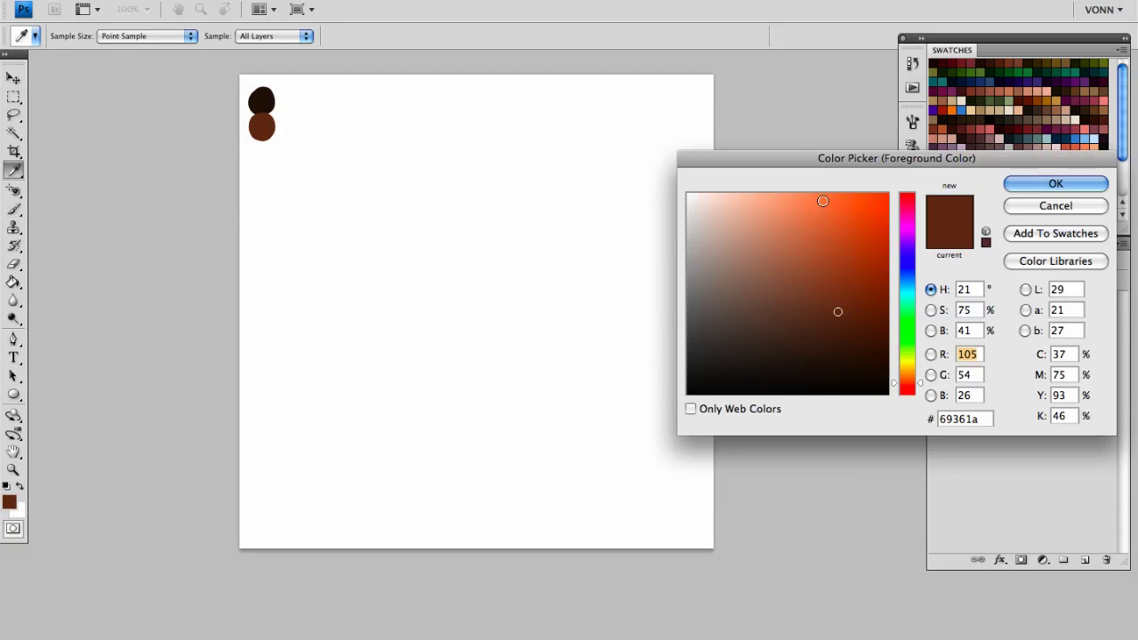
left_click(740, 209)
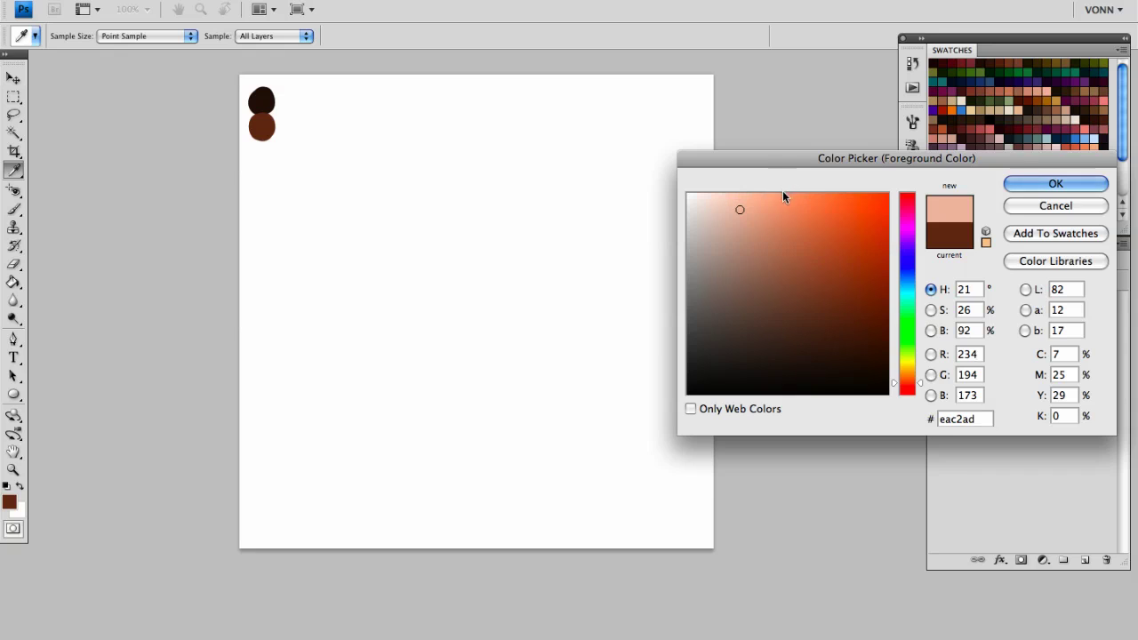
left_click(1026, 183)
key("b")
left_click_drag(256, 153, 263, 145)
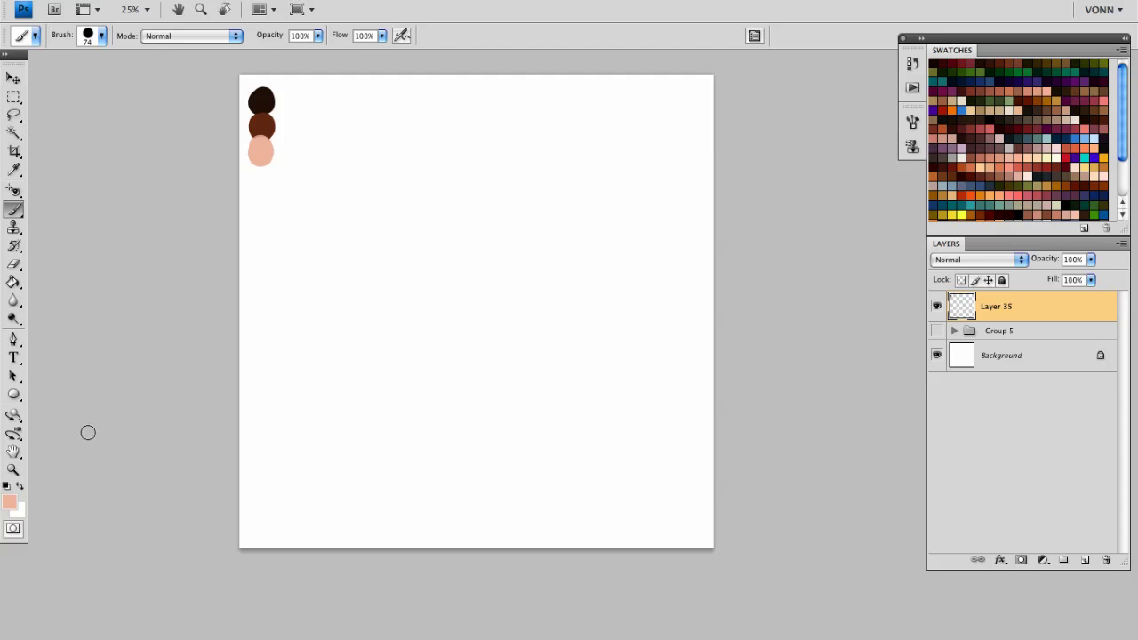
left_click(1085, 559)
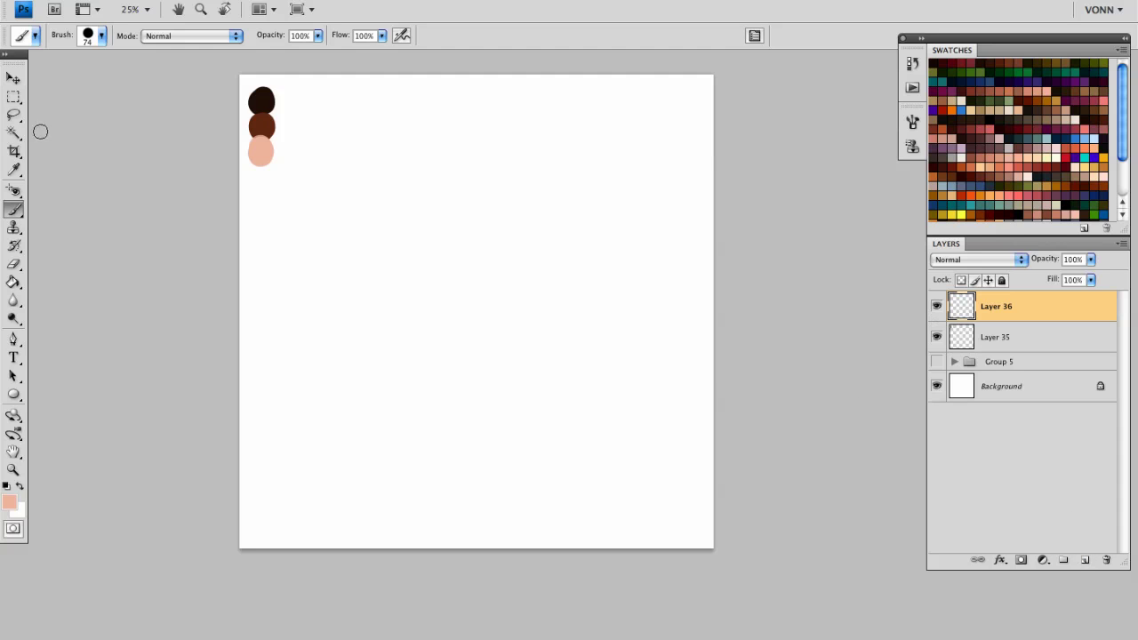
mouse_move(440, 252)
left_mouse_down()
mouse_move(457, 261)
mouse_move(443, 260)
left_mouse_up()
mouse_move(367, 249)
left_mouse_down()
mouse_move(432, 241)
mouse_move(465, 286)
left_mouse_up()
key("super+z")
mouse_move(361, 230)
left_mouse_down()
mouse_move(444, 235)
mouse_move(484, 318)
mouse_move(423, 229)
mouse_move(460, 290)
mouse_move(500, 402)
left_mouse_up()
key("super+z")
key("super+z")
Brush the outer and inner edges of a curved, downward-tapering hair lock in dark brown at the canvas center
mouse_move(371, 222)
left_mouse_down()
mouse_move(445, 229)
mouse_move(425, 199)
mouse_move(494, 283)
mouse_move(505, 219)
mouse_move(515, 322)
mouse_move(543, 342)
mouse_move(520, 344)
mouse_move(526, 447)
left_mouse_up()
left_click_drag(543, 348, 523, 458)
mouse_move(488, 274)
left_mouse_down()
mouse_move(506, 311)
mouse_move(525, 471)
left_mouse_up()
left_click_drag(486, 291, 514, 472)
left_click_drag(496, 336, 509, 486)
left_click_drag(510, 397, 499, 500)
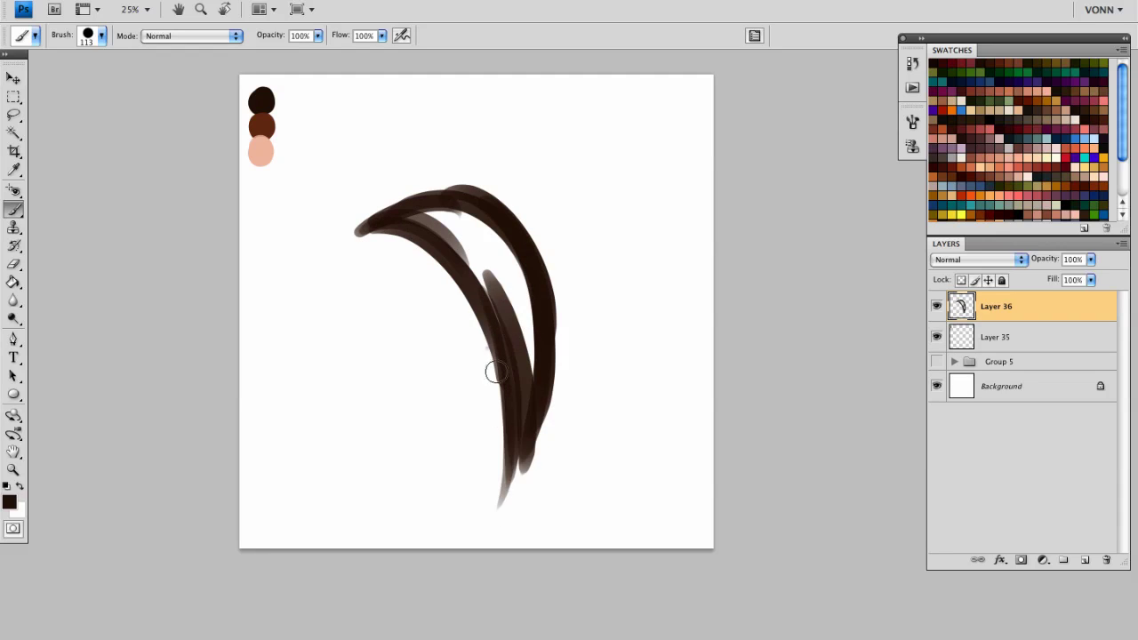
Fill the hollow between the lock's two edges with broad dark brown strokes
mouse_move(497, 365)
left_mouse_down()
mouse_move(498, 494)
mouse_move(460, 284)
left_mouse_up()
mouse_move(495, 333)
left_mouse_down()
mouse_move(518, 371)
mouse_move(417, 224)
mouse_move(524, 331)
mouse_move(461, 224)
mouse_move(521, 296)
mouse_move(510, 267)
mouse_move(469, 223)
mouse_move(473, 243)
mouse_move(405, 217)
mouse_move(518, 273)
mouse_move(492, 229)
left_mouse_up()
mouse_move(418, 209)
left_mouse_down()
mouse_move(469, 203)
mouse_move(441, 209)
mouse_move(503, 256)
left_mouse_up()
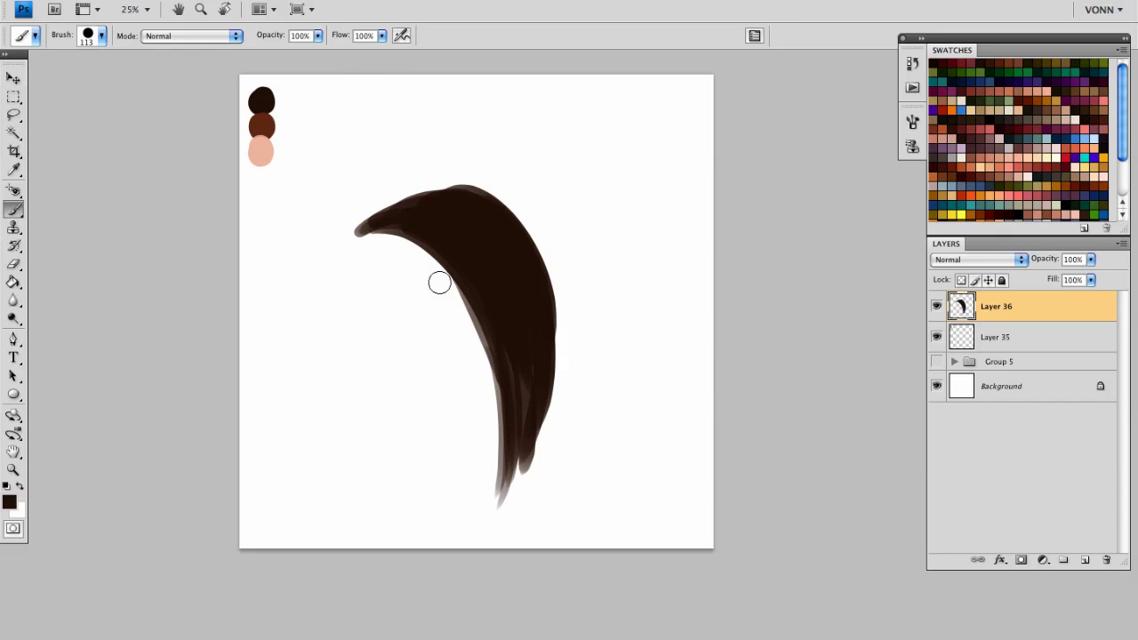
Smooth and thicken the lock's inner edge down to the tip with a smaller dark brown brush
mouse_move(471, 290)
left_mouse_down()
mouse_move(460, 279)
mouse_move(496, 413)
left_mouse_up()
left_click_drag(437, 256, 494, 428)
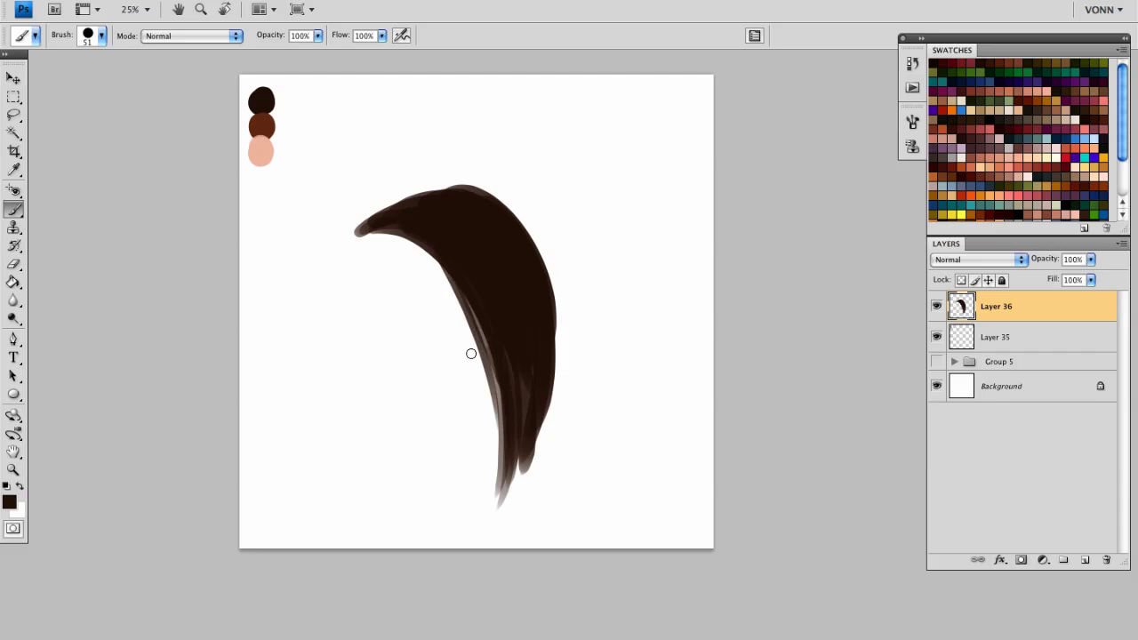
left_click_drag(446, 276, 491, 436)
left_click_drag(481, 369, 498, 369)
left_click_drag(461, 275, 490, 418)
mouse_move(475, 308)
left_mouse_down()
mouse_move(497, 447)
mouse_move(497, 431)
left_mouse_up()
mouse_move(492, 370)
left_mouse_down()
mouse_move(500, 416)
mouse_move(489, 356)
mouse_move(488, 491)
left_mouse_up()
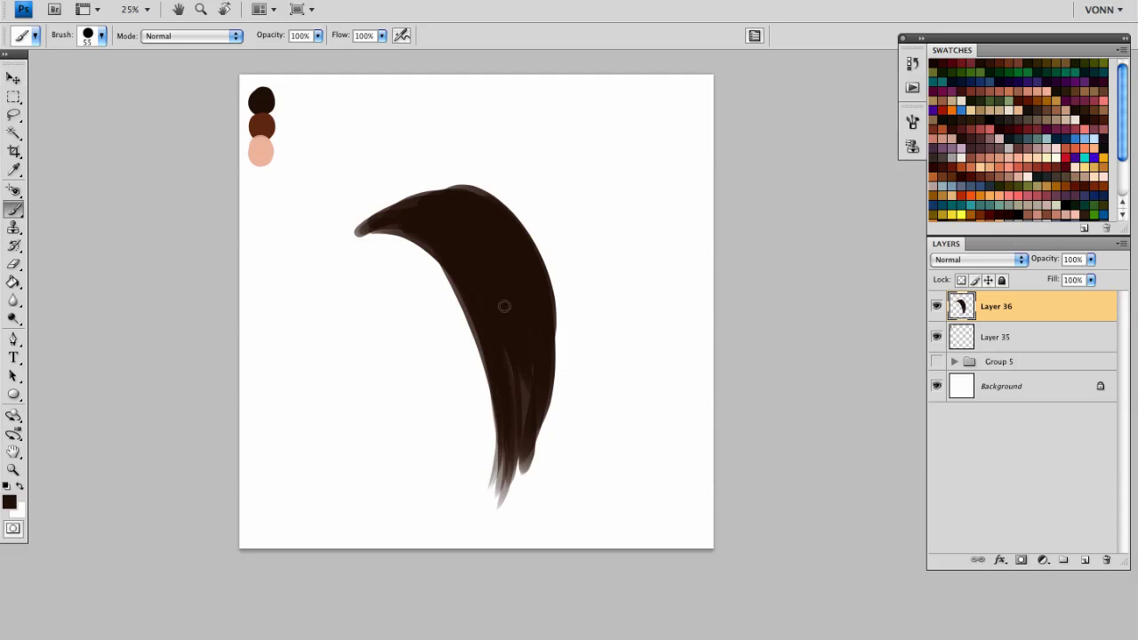
Fill the gaps in the lock's lower half and build up its outer edge and pointed tip strands
left_click_drag(517, 333, 510, 472)
left_click_drag(530, 363, 510, 473)
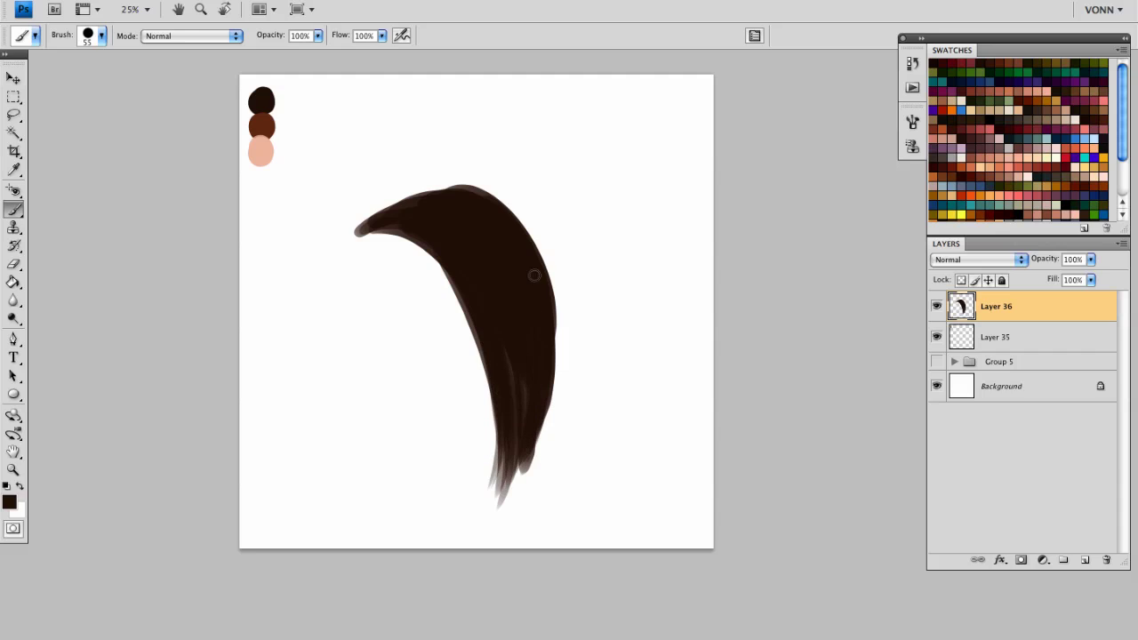
left_click_drag(548, 289, 528, 473)
left_click_drag(546, 388, 530, 466)
left_click_drag(534, 364, 529, 479)
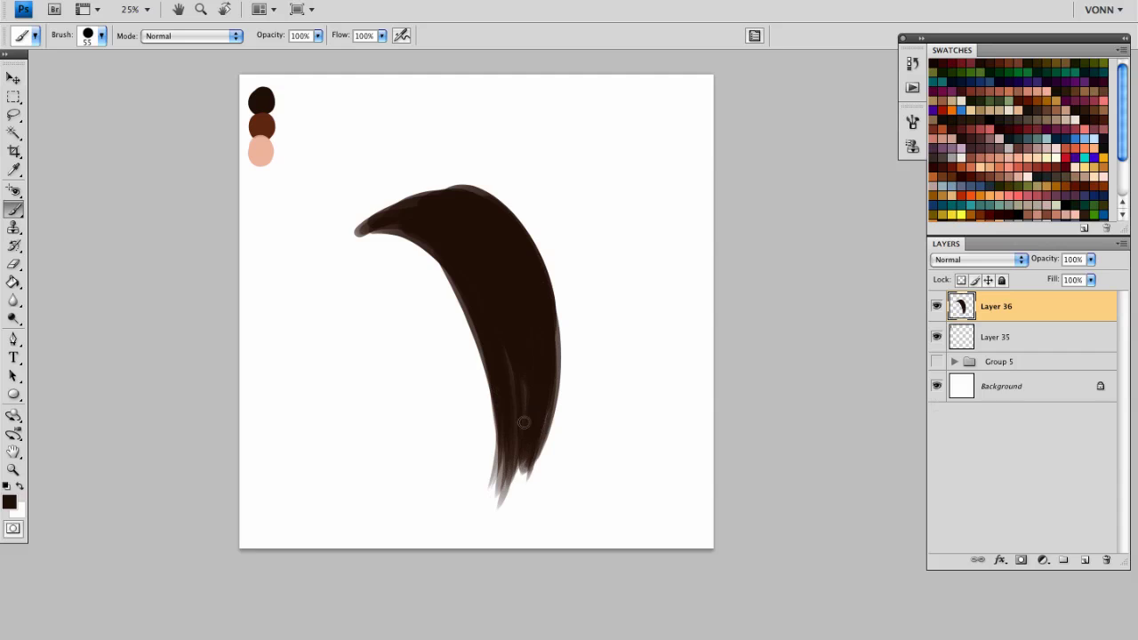
left_click_drag(524, 400, 513, 489)
left_click_drag(531, 424, 509, 499)
left_click_drag(519, 335, 507, 485)
Round out the lock's root and upper curve in dark brown, and extend its tapered tip strands
mouse_move(379, 230)
left_mouse_down()
mouse_move(414, 203)
mouse_move(375, 220)
mouse_move(432, 213)
mouse_move(400, 201)
mouse_move(402, 216)
mouse_move(469, 195)
mouse_move(391, 208)
mouse_move(394, 198)
mouse_move(396, 214)
mouse_move(480, 208)
mouse_move(425, 197)
mouse_move(516, 246)
mouse_move(474, 214)
mouse_move(478, 200)
mouse_move(475, 225)
mouse_move(511, 235)
mouse_move(491, 274)
left_mouse_up()
mouse_move(412, 243)
left_mouse_down()
mouse_move(471, 322)
mouse_move(491, 412)
mouse_move(487, 397)
left_mouse_up()
key("ctrl+z")
mouse_move(440, 276)
left_mouse_down()
mouse_move(492, 450)
mouse_move(471, 421)
mouse_move(490, 521)
left_mouse_up()
left_click_drag(506, 418, 485, 521)
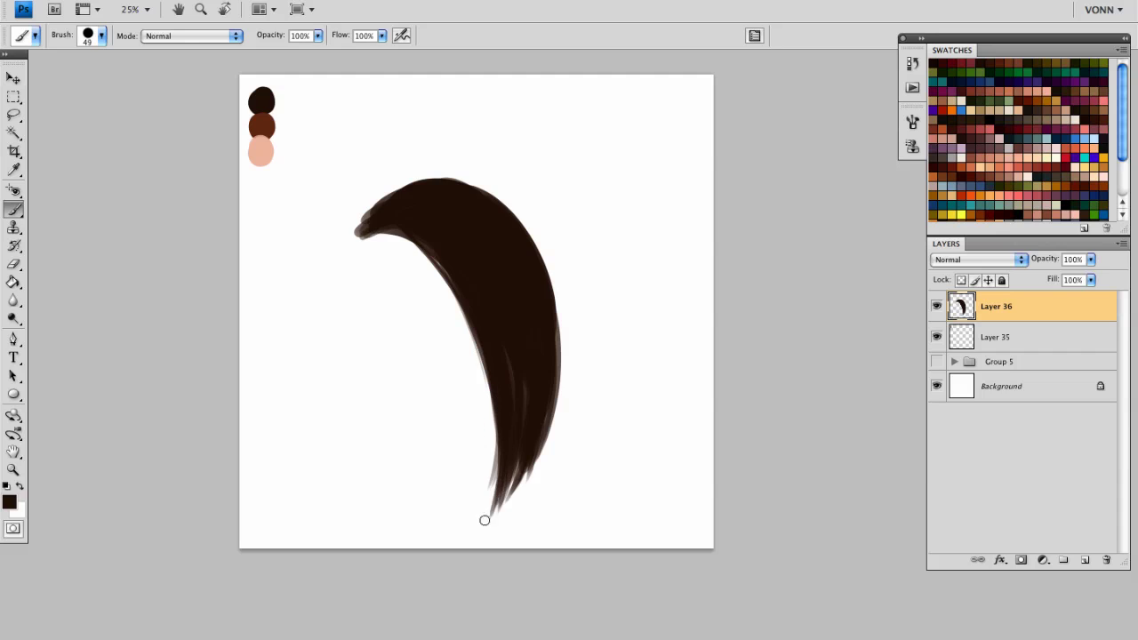
left_click_drag(547, 312, 546, 418)
mouse_move(360, 257)
left_mouse_down()
mouse_move(359, 229)
mouse_move(356, 237)
mouse_move(375, 213)
mouse_move(365, 220)
mouse_move(407, 195)
mouse_move(370, 212)
mouse_move(428, 189)
left_mouse_up()
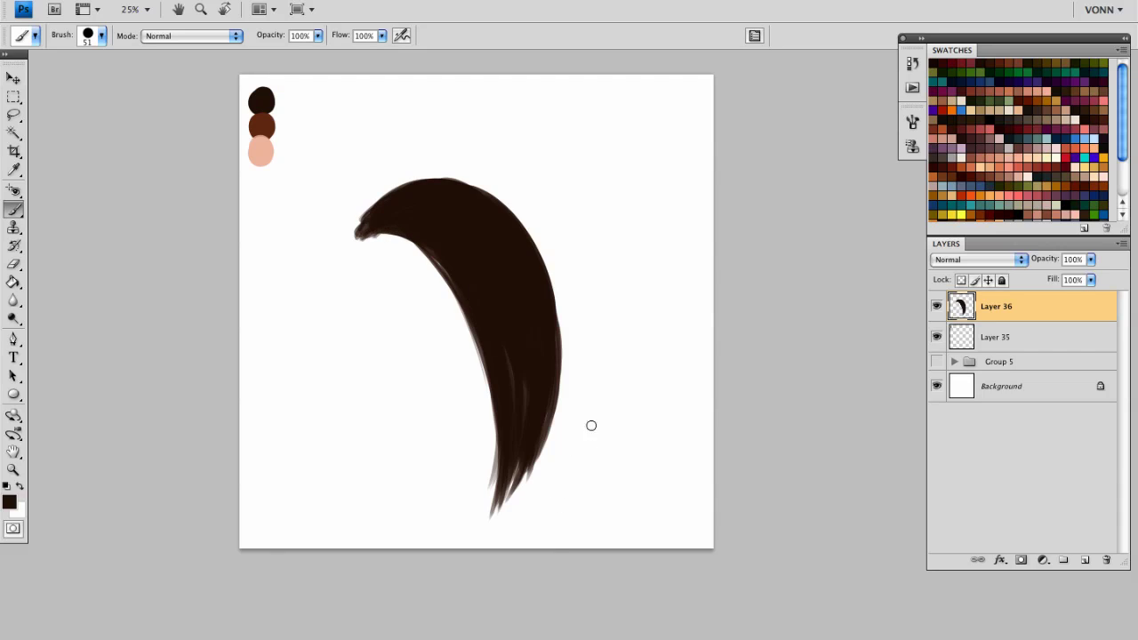
On a new layer beneath the hair, sketch a spotlight with its beam crossing the lock, and set the layer opacity to 29%
left_click(1084, 563)
key("super+bracketleft")
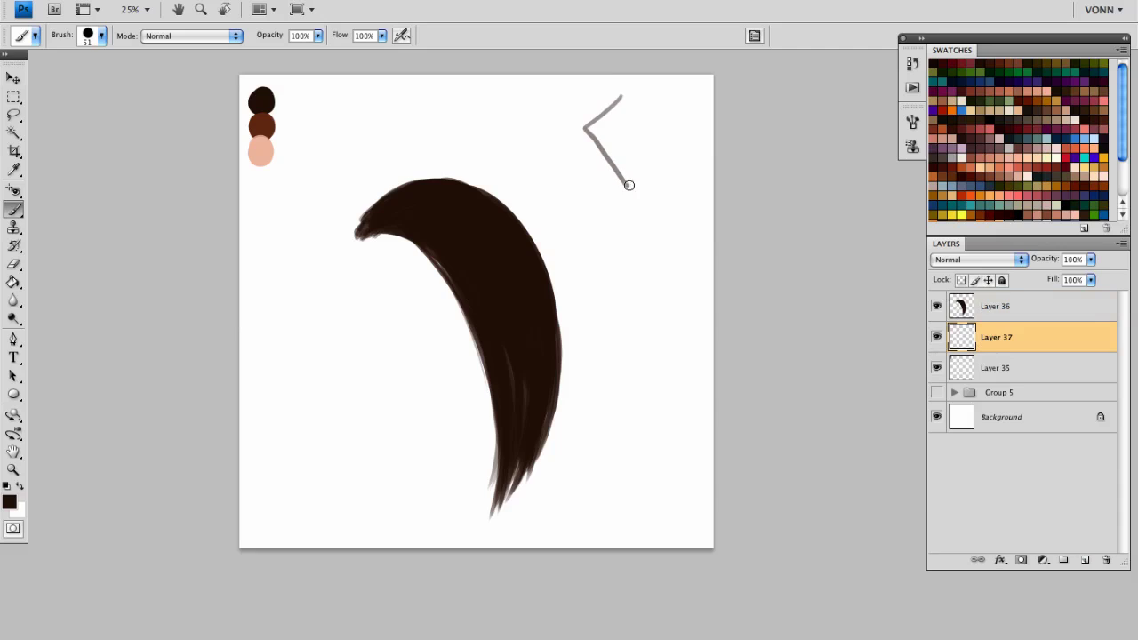
mouse_move(629, 185)
left_mouse_down()
mouse_move(687, 166)
mouse_move(641, 93)
left_mouse_up()
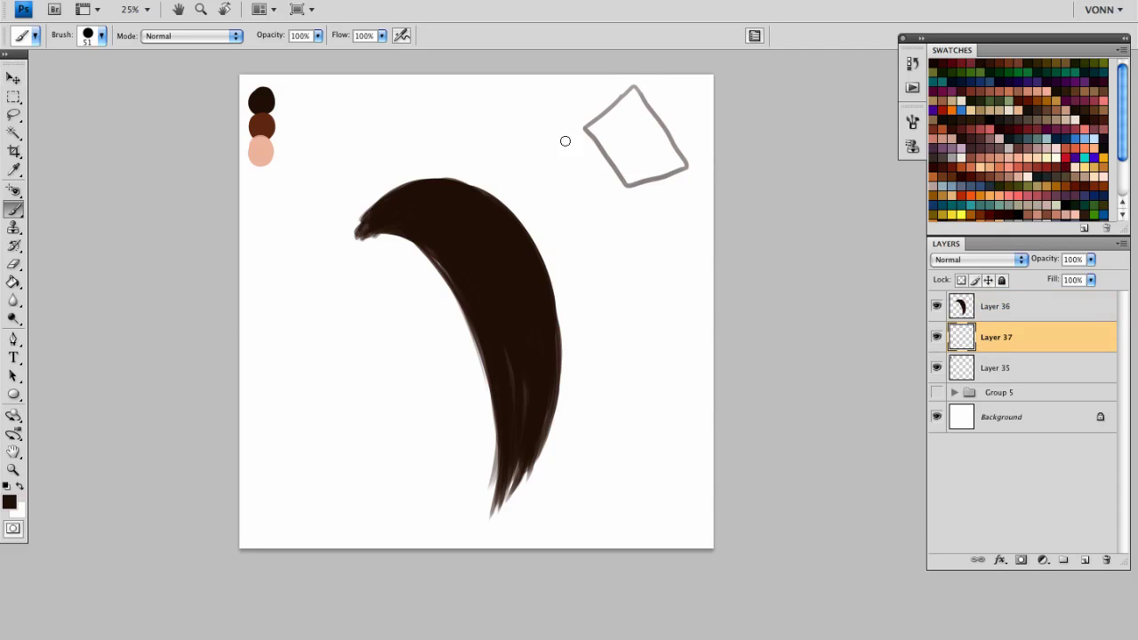
left_click_drag(626, 187, 580, 206)
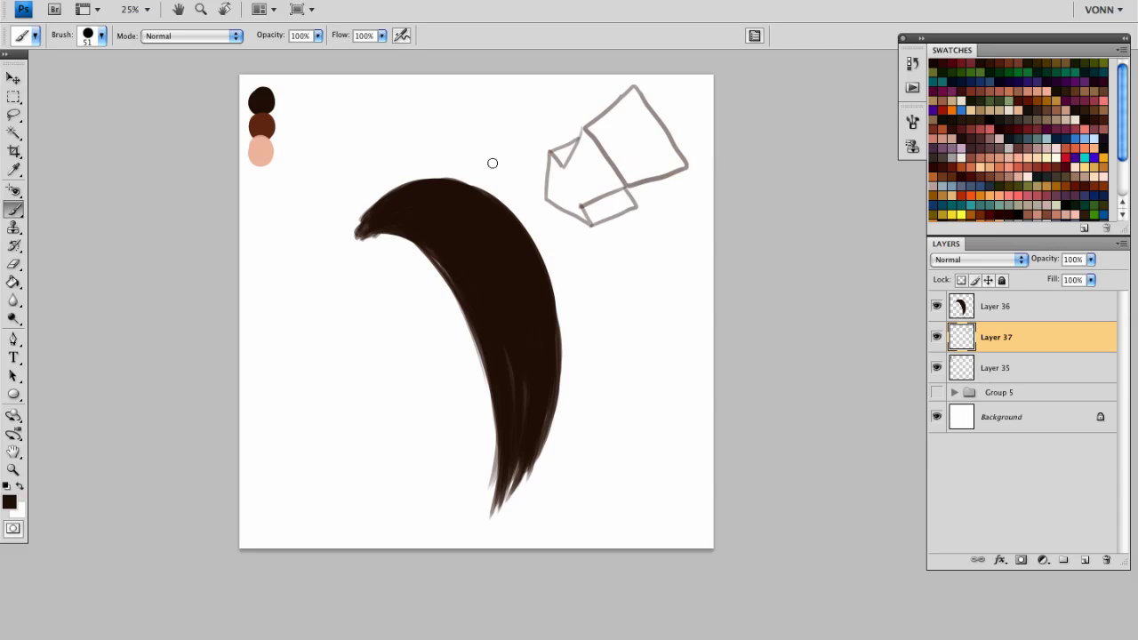
mouse_move(524, 149)
left_mouse_down()
mouse_move(417, 227)
mouse_move(314, 363)
mouse_move(349, 423)
mouse_move(488, 358)
left_mouse_up()
mouse_move(563, 311)
left_mouse_down()
mouse_move(652, 231)
mouse_move(618, 163)
mouse_move(580, 125)
mouse_move(550, 126)
left_mouse_up()
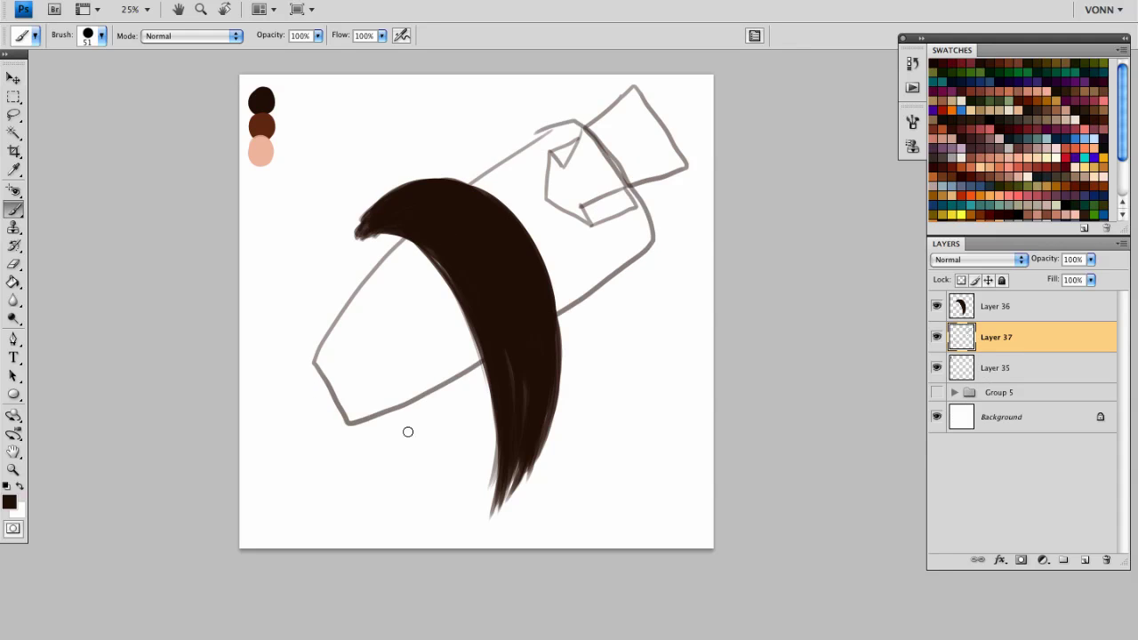
left_click(1089, 281)
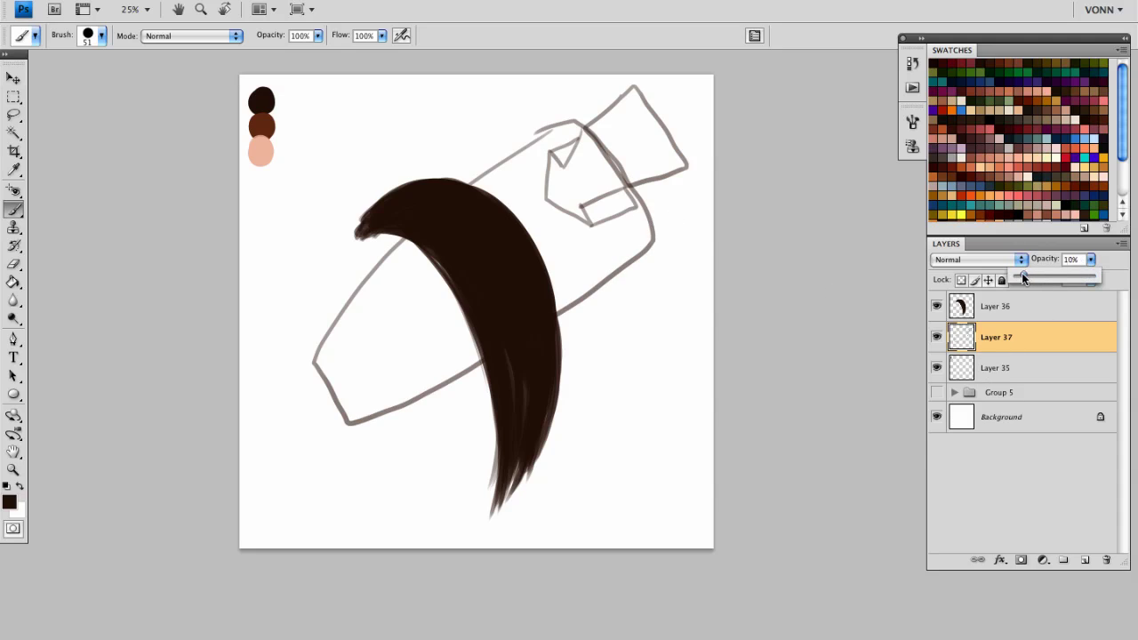
left_click_drag(1023, 274, 1037, 271)
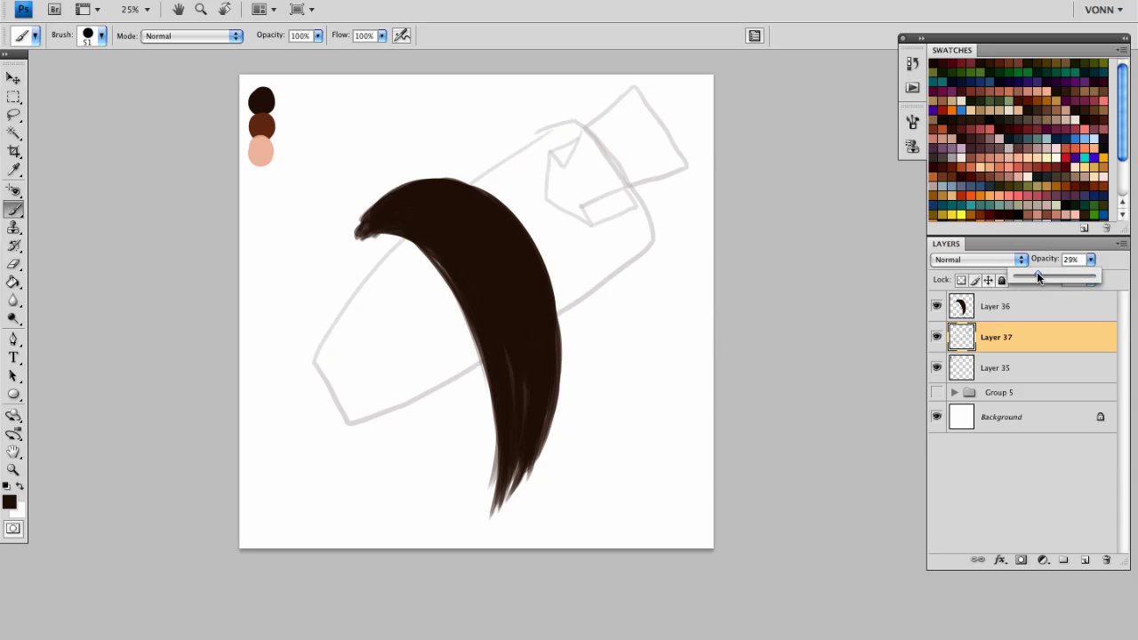
On a new layer above the hair, paint soft midtone strokes along the lock's inner curve in the reddish brown sampled from the palette
left_click(1001, 307)
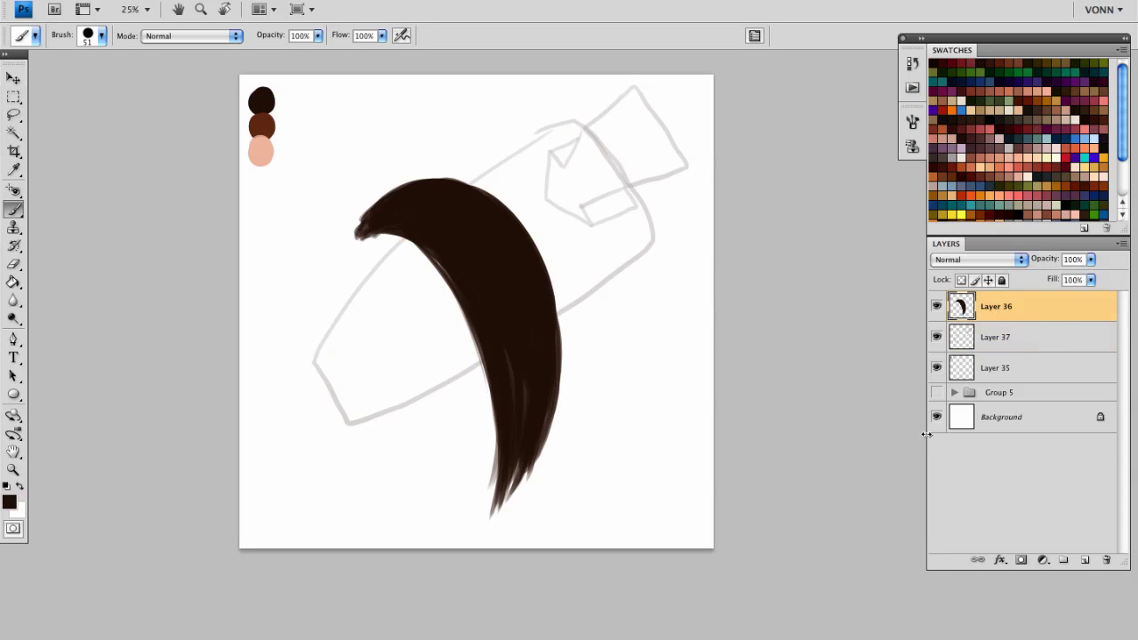
left_click(1087, 560)
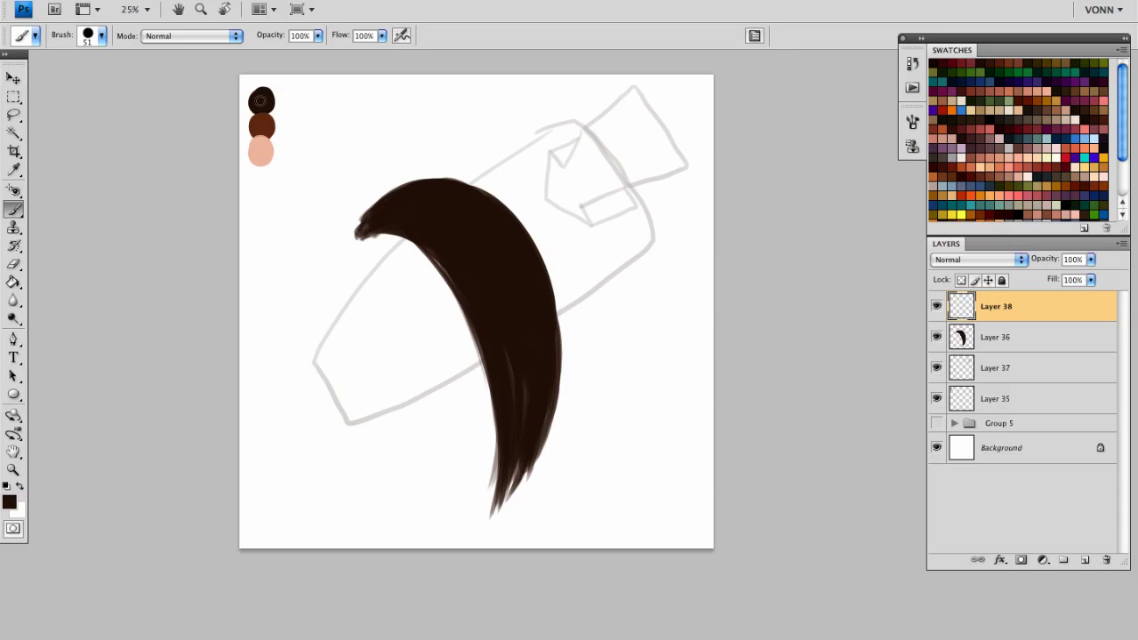
left_click(267, 119, "alt")
mouse_move(433, 280)
left_mouse_down()
mouse_move(449, 283)
mouse_move(445, 271)
left_mouse_up()
left_click_drag(467, 326, 484, 323)
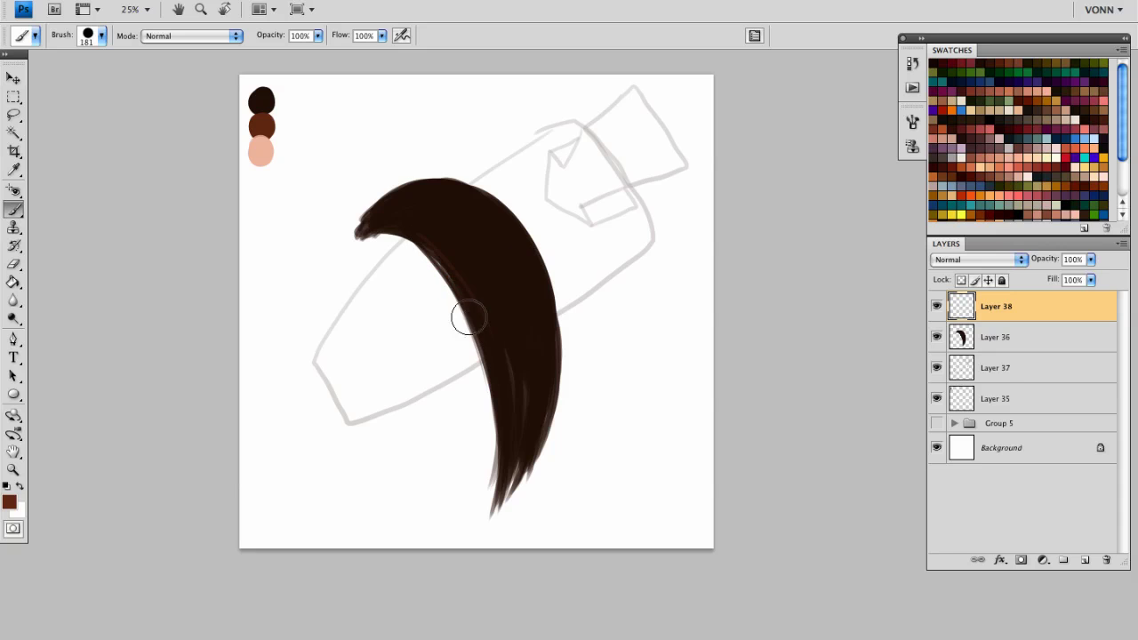
left_click_drag(452, 276, 463, 277)
left_click_drag(430, 236, 493, 366)
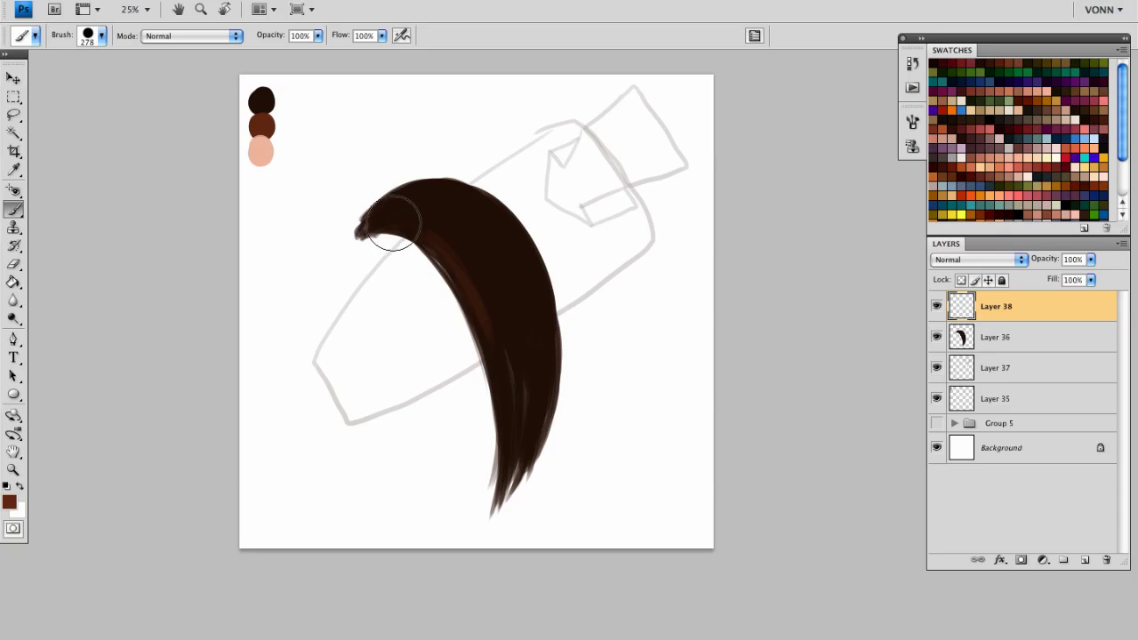
mouse_move(406, 229)
left_mouse_down()
mouse_move(490, 369)
mouse_move(490, 317)
left_mouse_up()
left_click_drag(408, 212, 519, 348)
left_click_drag(470, 308, 509, 315)
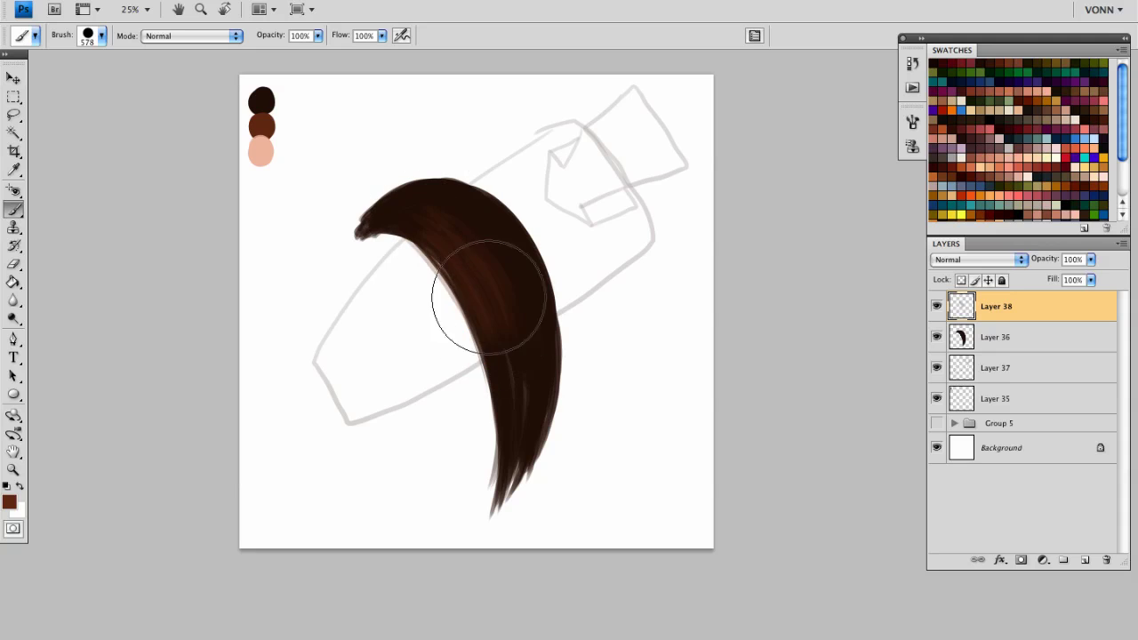
Intensify and widen the reddish brown midtone across the lit middle section of the lock with a large brush
mouse_move(402, 225)
left_mouse_down()
mouse_move(493, 343)
mouse_move(497, 389)
left_mouse_up()
mouse_move(446, 251)
left_mouse_down()
mouse_move(501, 411)
mouse_move(512, 374)
mouse_move(483, 279)
mouse_move(439, 199)
mouse_move(533, 330)
mouse_move(474, 210)
mouse_move(521, 267)
mouse_move(483, 208)
mouse_move(546, 317)
mouse_move(447, 191)
mouse_move(534, 368)
mouse_move(445, 190)
mouse_move(525, 399)
mouse_move(526, 316)
mouse_move(485, 240)
mouse_move(407, 255)
mouse_move(483, 338)
mouse_move(459, 277)
mouse_move(495, 314)
mouse_move(468, 304)
mouse_move(483, 330)
mouse_move(425, 247)
left_mouse_up()
left_click_drag(457, 281, 423, 278)
mouse_move(427, 249)
left_mouse_down()
mouse_move(460, 304)
mouse_move(413, 227)
left_mouse_up()
left_click_drag(484, 368, 516, 368)
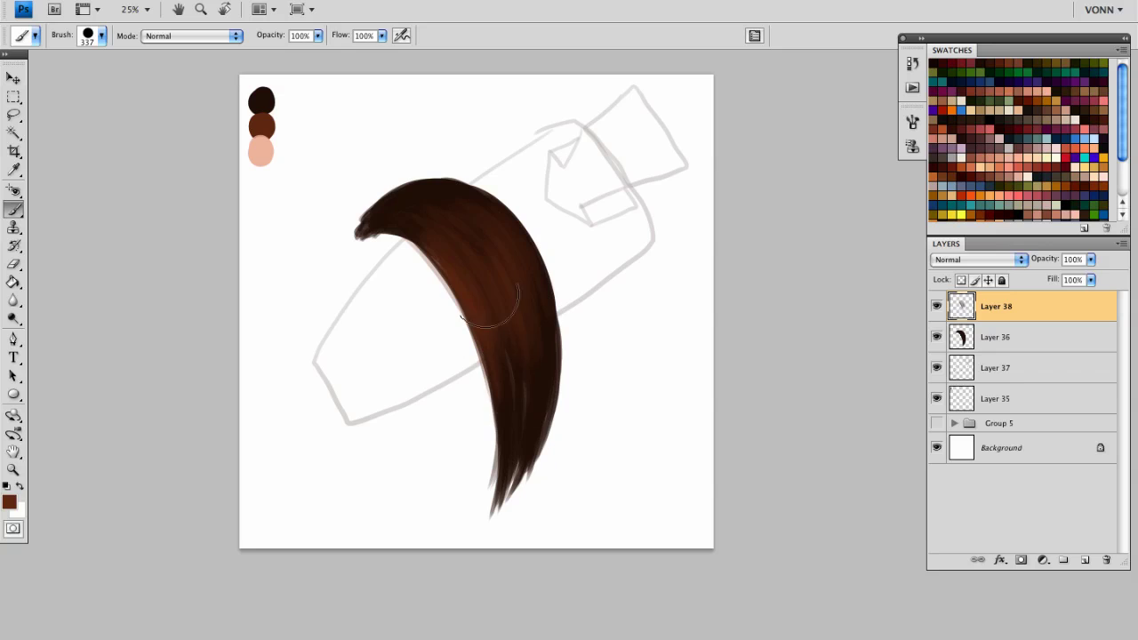
Extend the reddish brown midtone in streaks up toward the lock's root and down into its tip strands
left_click(515, 388)
left_click_drag(515, 388, 498, 388)
mouse_move(409, 230)
left_mouse_down()
mouse_move(466, 305)
mouse_move(387, 229)
mouse_move(419, 239)
mouse_move(372, 232)
mouse_move(419, 237)
mouse_move(408, 227)
mouse_move(436, 246)
mouse_move(389, 223)
mouse_move(429, 216)
left_mouse_up()
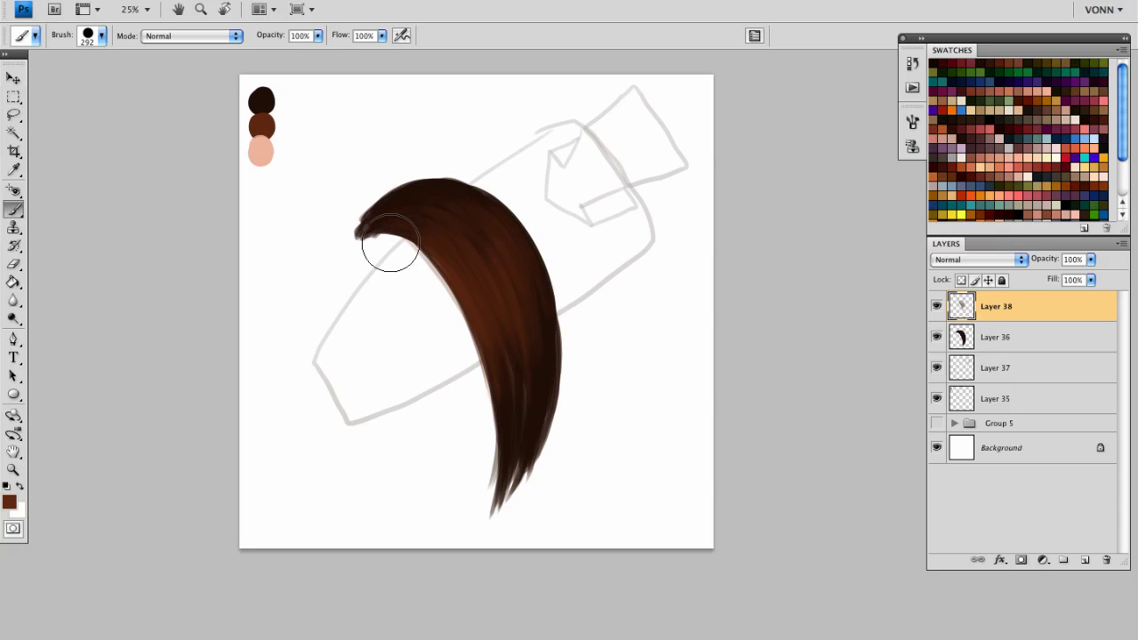
mouse_move(381, 216)
left_mouse_down()
mouse_move(320, 216)
mouse_move(430, 255)
left_mouse_up()
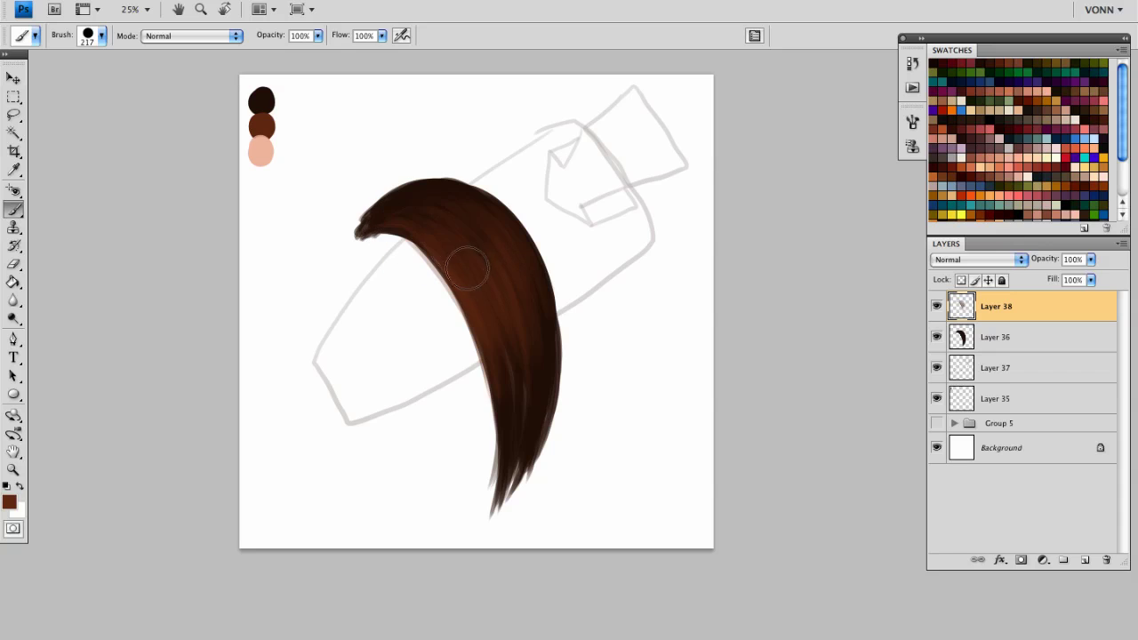
left_click_drag(542, 304, 527, 304)
left_click_drag(528, 394, 550, 394)
mouse_move(524, 268)
left_mouse_down()
mouse_move(534, 458)
mouse_move(533, 272)
mouse_move(540, 400)
mouse_move(511, 477)
left_mouse_up()
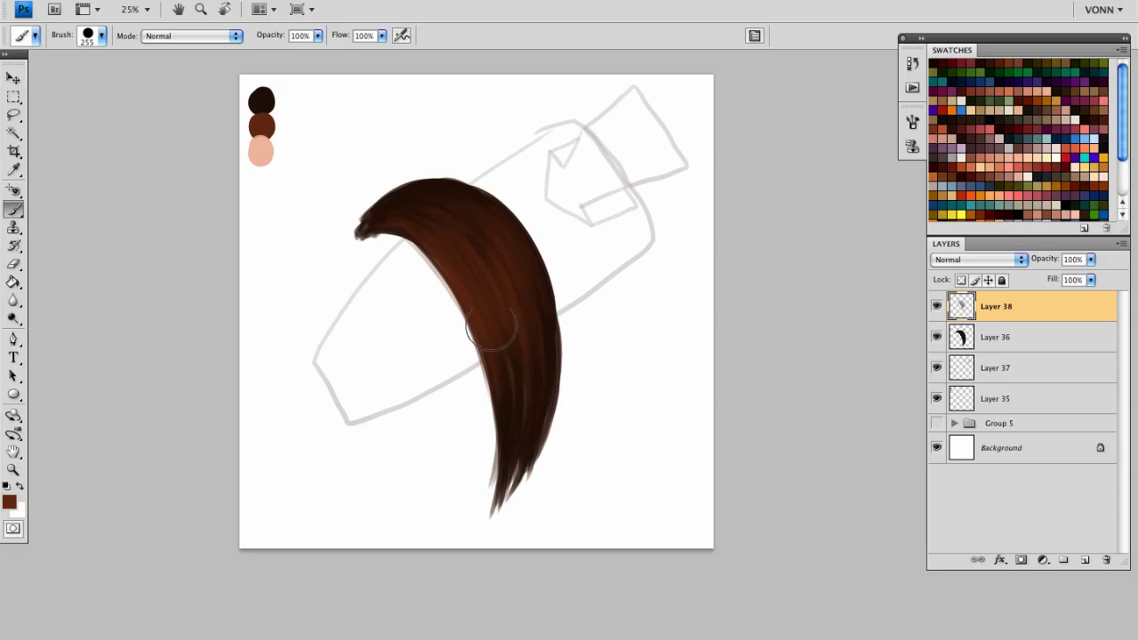
mouse_move(519, 433)
left_mouse_down()
mouse_move(498, 433)
mouse_move(505, 414)
mouse_move(499, 431)
left_mouse_up()
left_click_drag(481, 311, 489, 330)
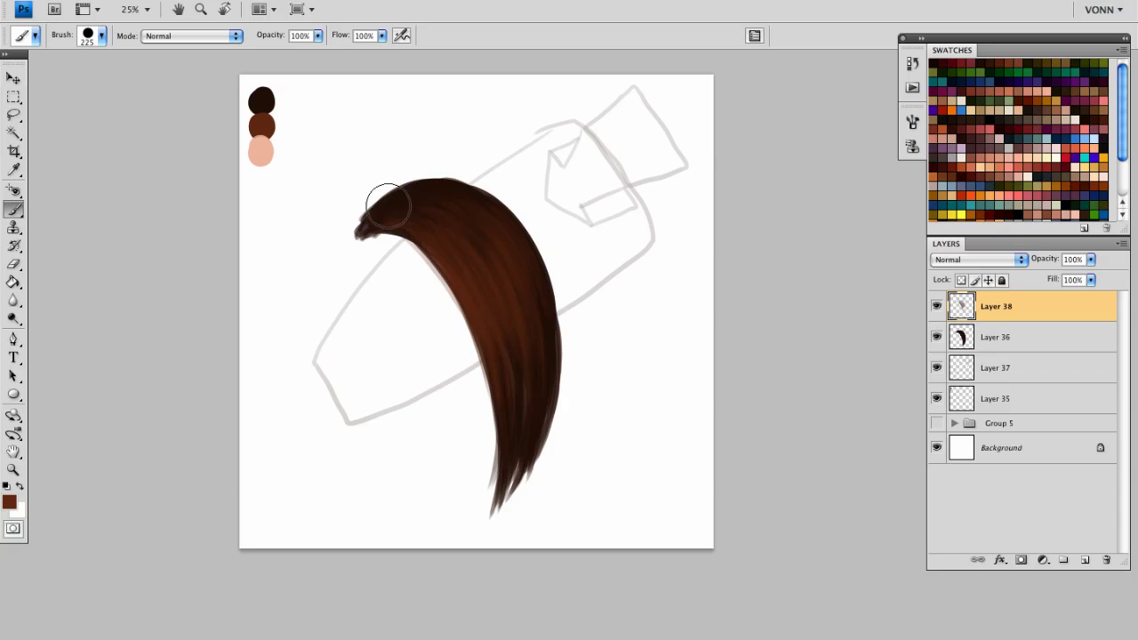
Refine the reddish brown streaks along the lock's inner curve with a smaller brush
key("bracketleft")
key("bracketleft")
key("bracketleft")
key("bracketleft")
key("bracketleft")
left_click_drag(467, 298, 473, 286)
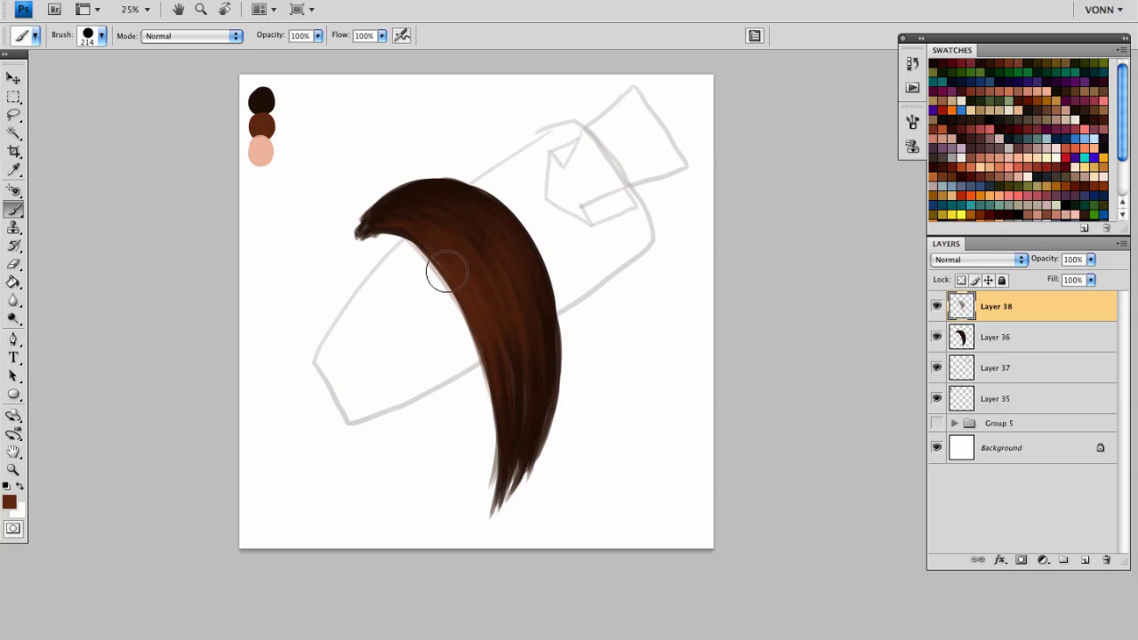
mouse_move(475, 289)
left_mouse_down()
mouse_move(457, 295)
mouse_move(465, 311)
left_mouse_up()
On a new top layer, paint a soft glow over the lit middle section with a large soft round brush in the palette's pale pink
left_click(1085, 562)
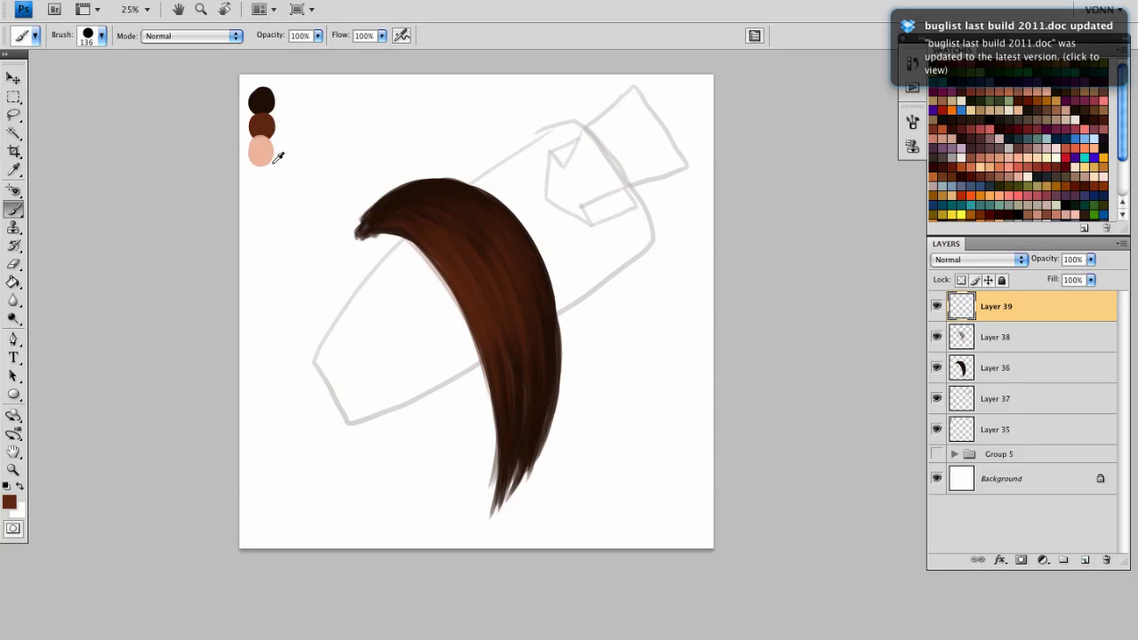
left_click(276, 141, "alt")
left_click(102, 36)
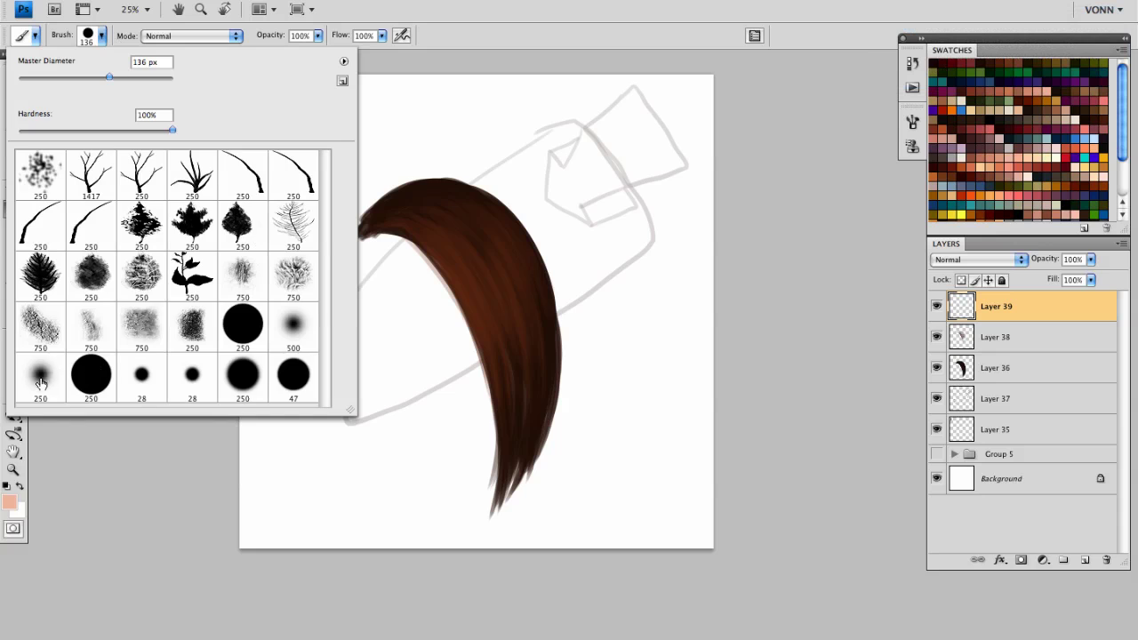
double_click(49, 380)
mouse_move(405, 312)
left_mouse_down()
mouse_move(477, 330)
mouse_move(513, 258)
left_mouse_up()
left_click_drag(511, 307, 511, 308)
left_click_drag(427, 331, 480, 333)
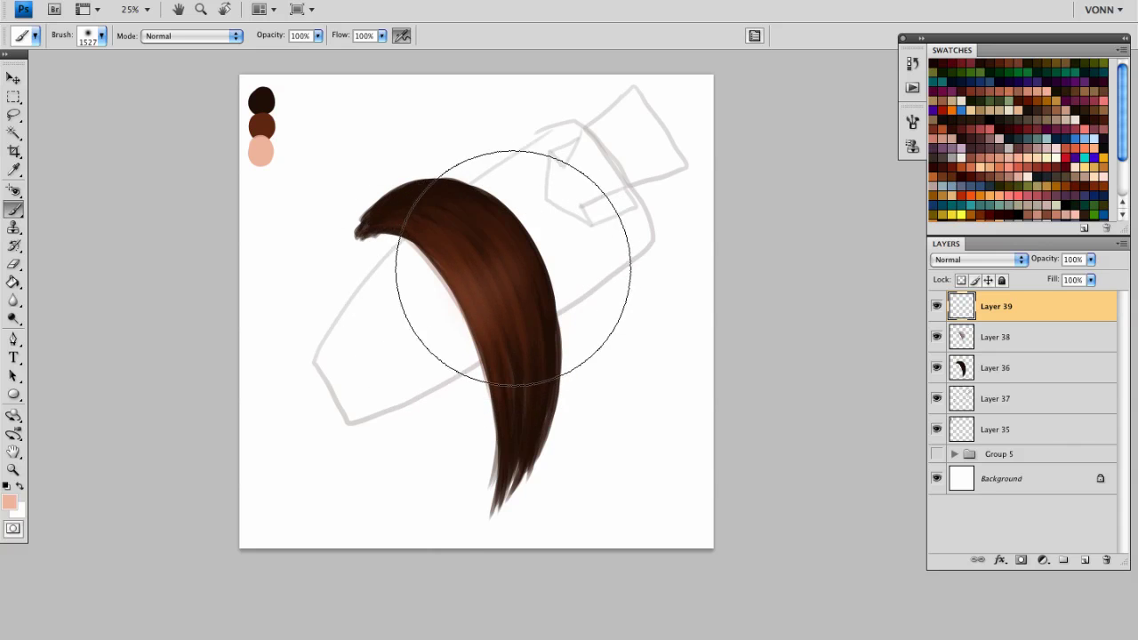
left_click_drag(489, 309, 393, 310)
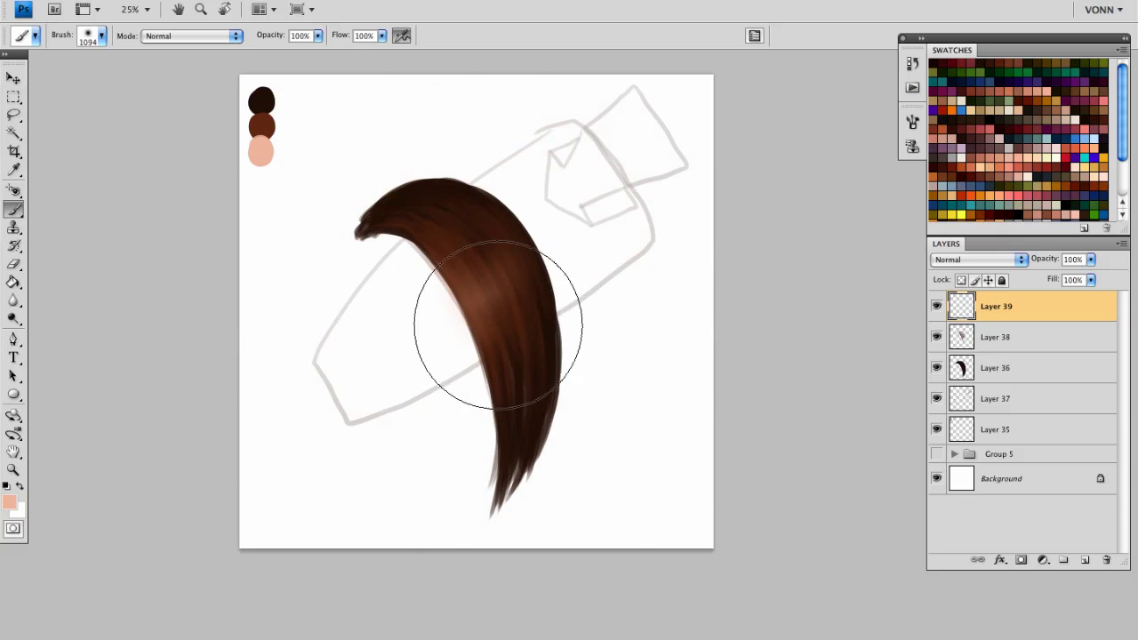
Build up pale pink highlight streaks following the hair's curve through the lit middle section, varying the brush size
mouse_move(526, 309)
left_mouse_down()
mouse_move(418, 316)
mouse_move(452, 281)
mouse_move(485, 355)
left_mouse_up()
left_click_drag(444, 276, 487, 357)
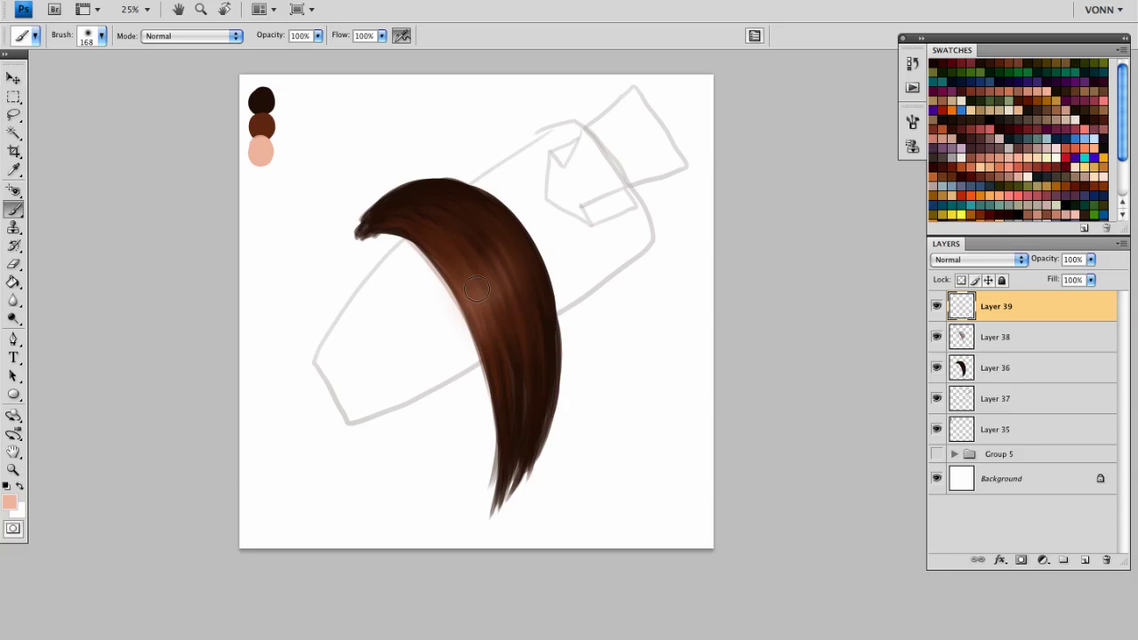
left_click_drag(461, 331, 509, 331)
left_click_drag(414, 225, 481, 335)
mouse_move(396, 212)
left_mouse_down()
mouse_move(469, 291)
mouse_move(476, 323)
left_mouse_up()
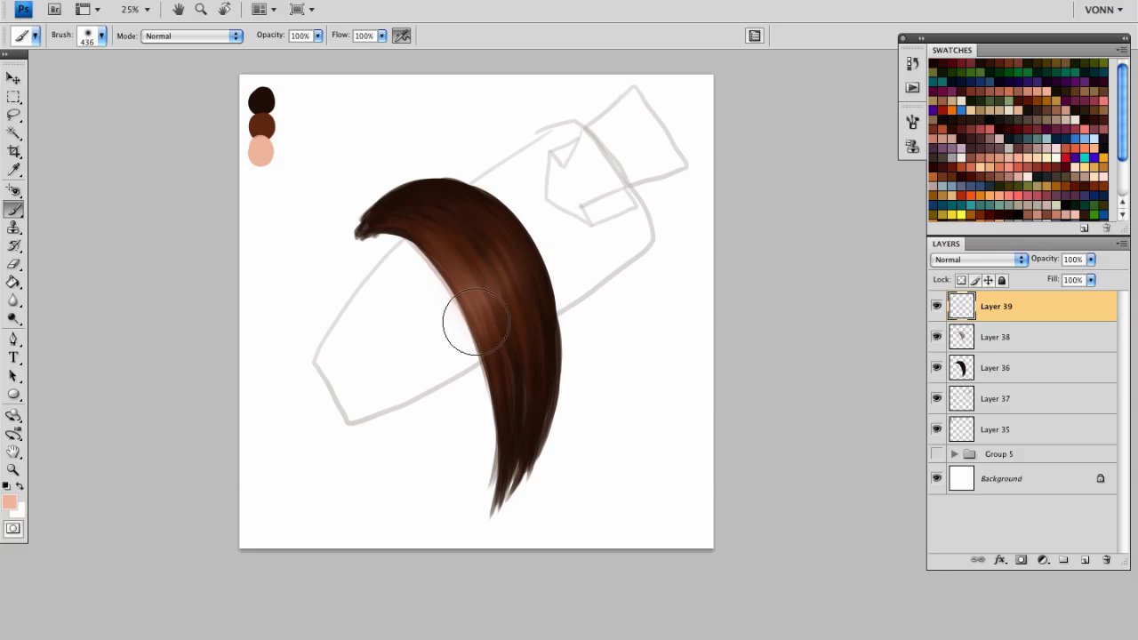
mouse_move(495, 369)
left_mouse_down()
mouse_move(471, 368)
mouse_move(464, 322)
left_mouse_up()
left_click_drag(483, 292, 475, 293)
left_click_drag(499, 294, 534, 298)
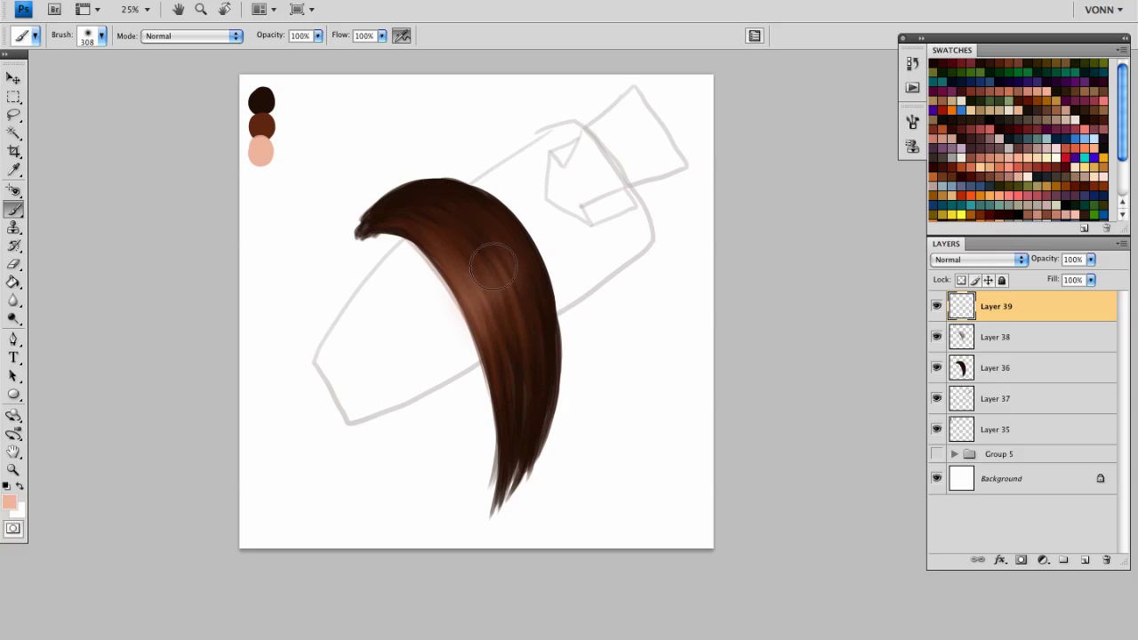
left_click_drag(488, 270, 500, 272)
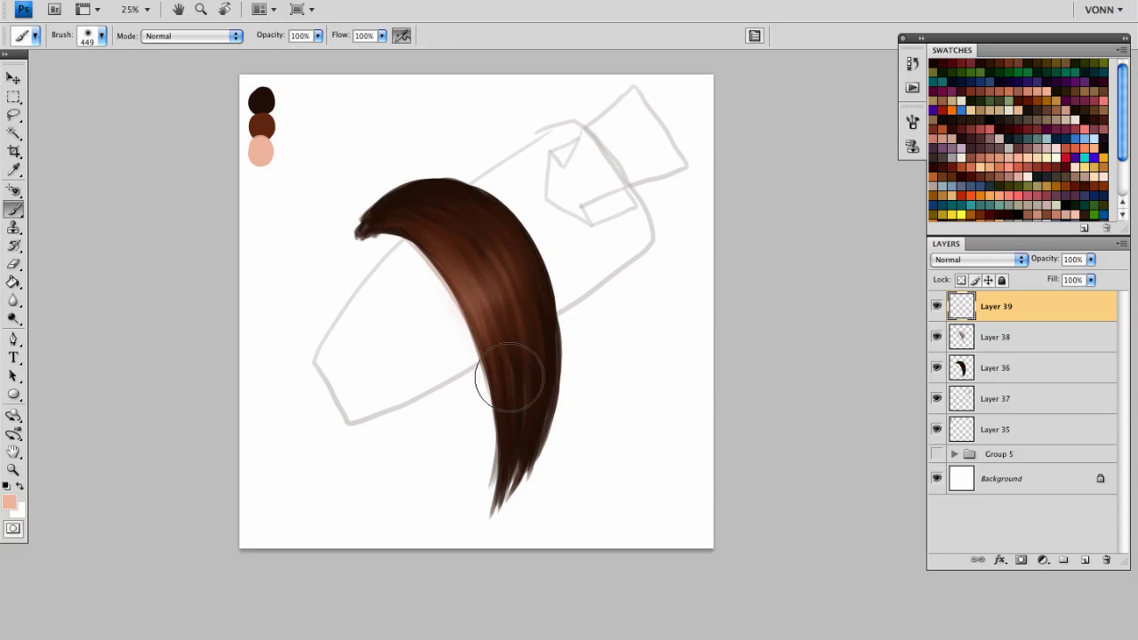
mouse_move(404, 233)
left_mouse_down()
mouse_move(385, 231)
mouse_move(405, 233)
mouse_move(411, 221)
mouse_move(464, 288)
mouse_move(440, 248)
left_mouse_up()
On another new layer, paint thin blending strands through the lit middle using browns sampled from the lock
left_click(1085, 560)
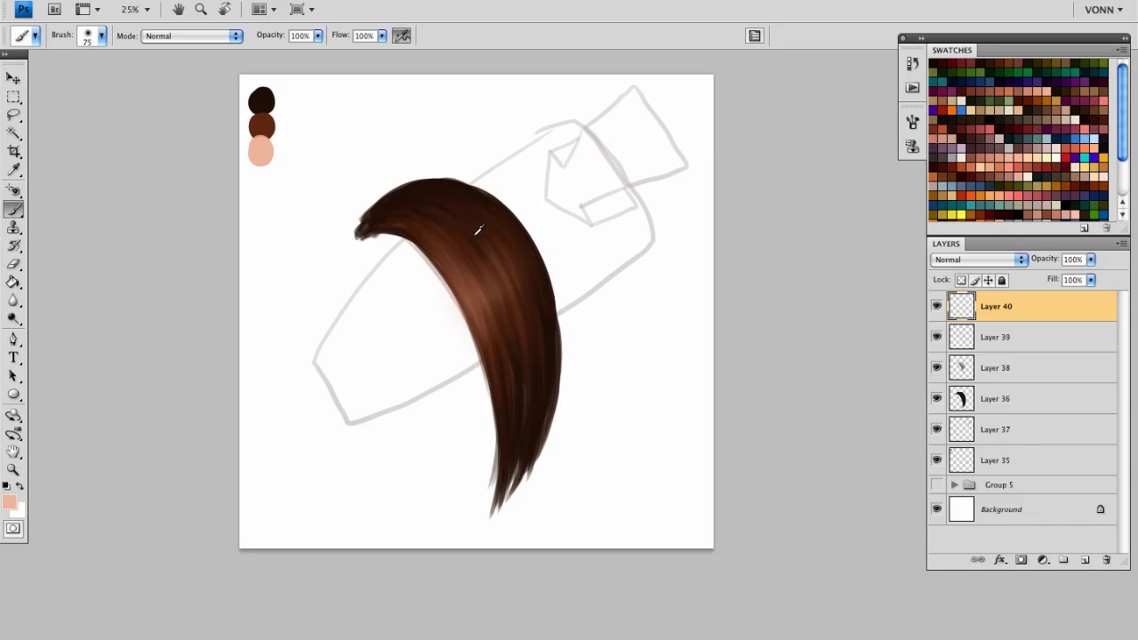
left_click(479, 248, "alt")
left_click(489, 321, "alt")
left_click(500, 365, "alt")
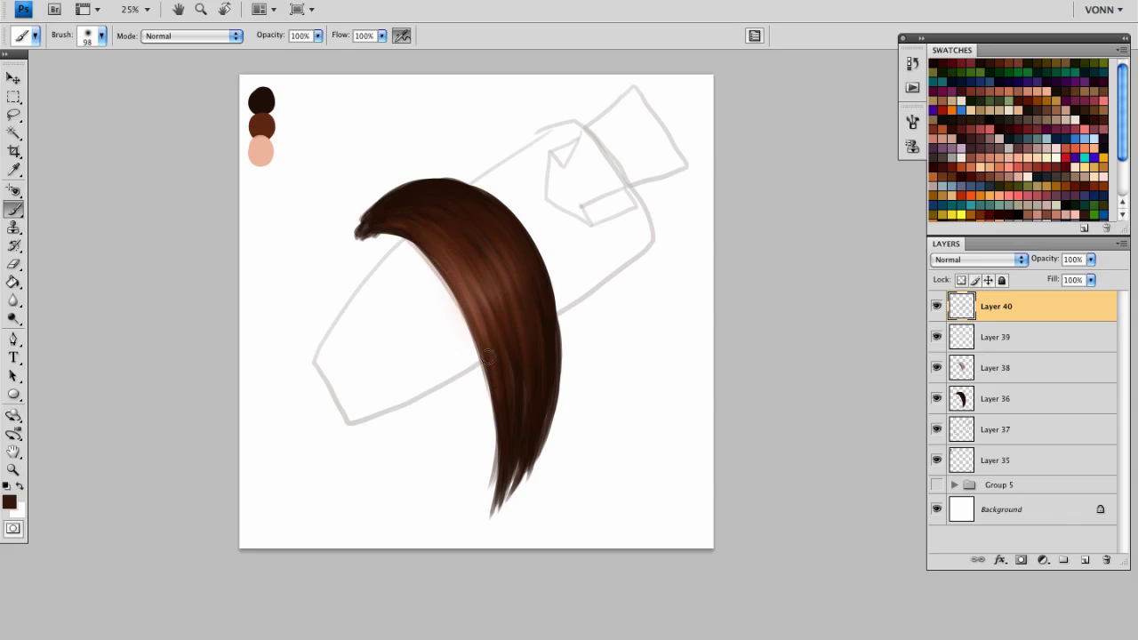
left_click_drag(471, 289, 470, 289)
Sample the dark brown near the root and draw fine stray hairs along the inner curve and off the outer edge
left_click(414, 203, "alt")
left_click_drag(420, 259, 419, 262)
left_click_drag(471, 343, 480, 408)
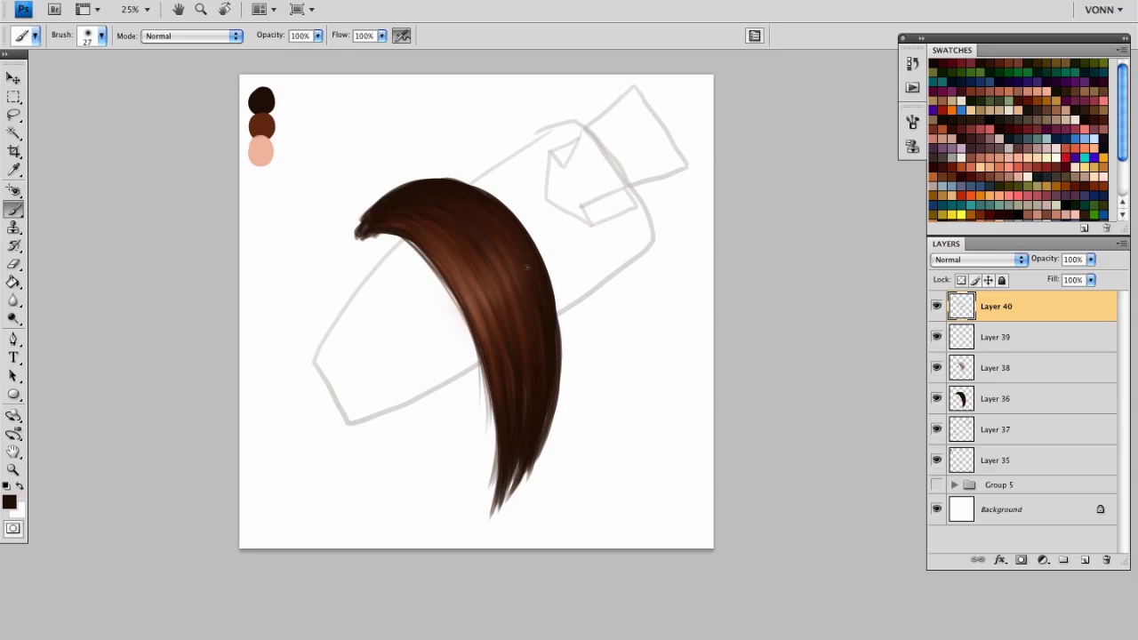
left_click_drag(559, 303, 578, 365)
left_click_drag(546, 305, 549, 340)
key("super+z")
left_click_drag(538, 245, 555, 429)
key("super+z")
left_click_drag(539, 252, 594, 447)
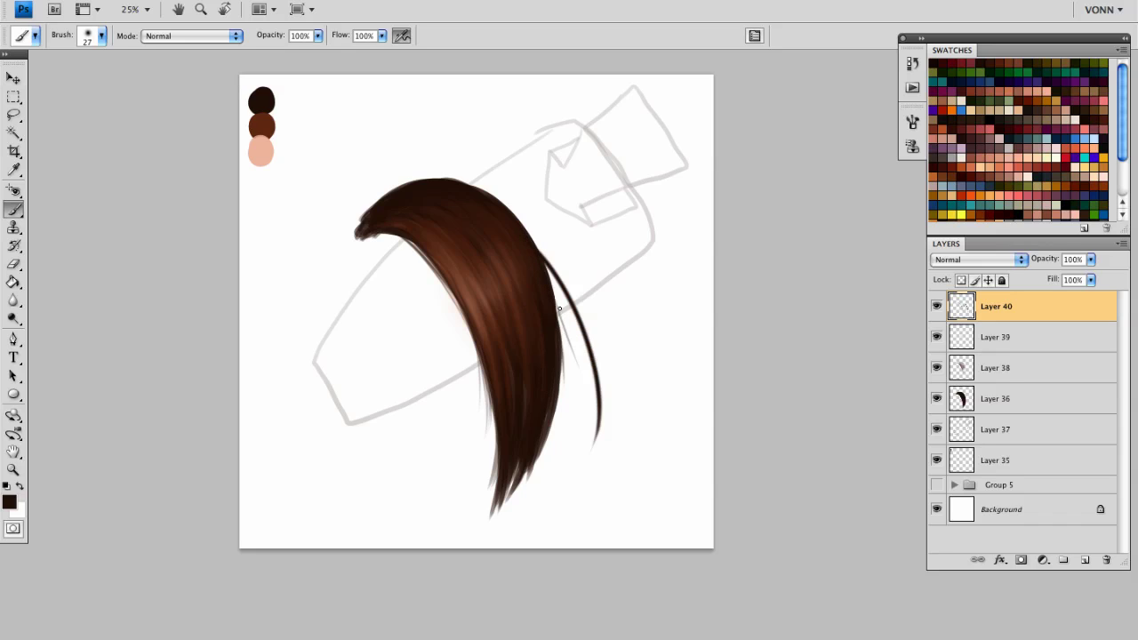
key("ctrl+z")
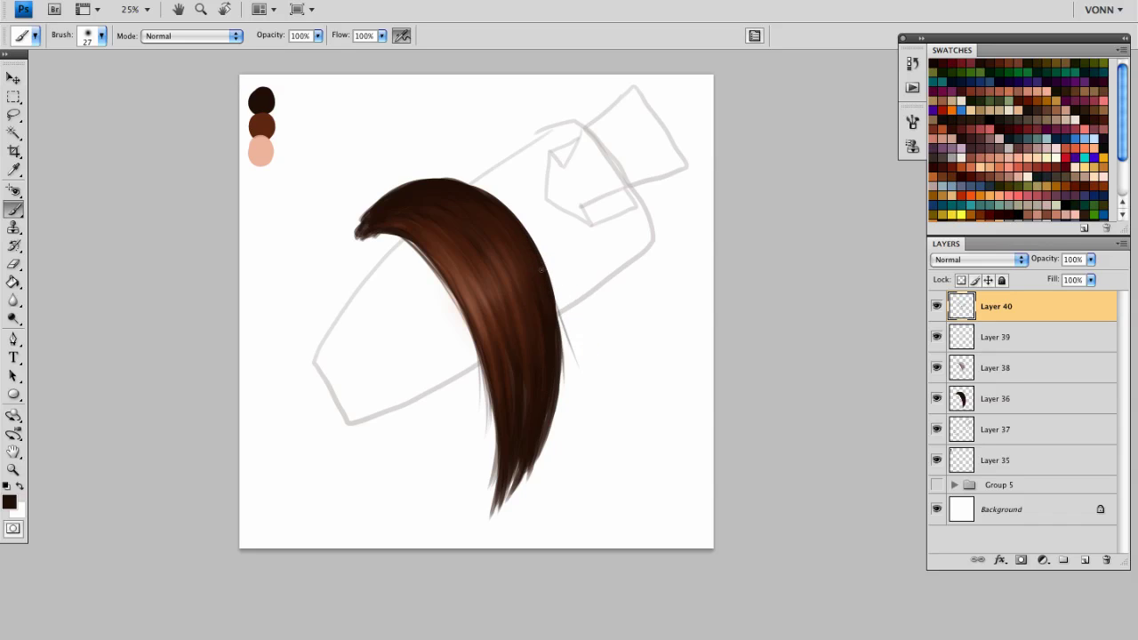
Draw fine dark brown stray hairs down the lock's outer edge and around the tip with a 27 px brush
left_click_drag(551, 279, 569, 399)
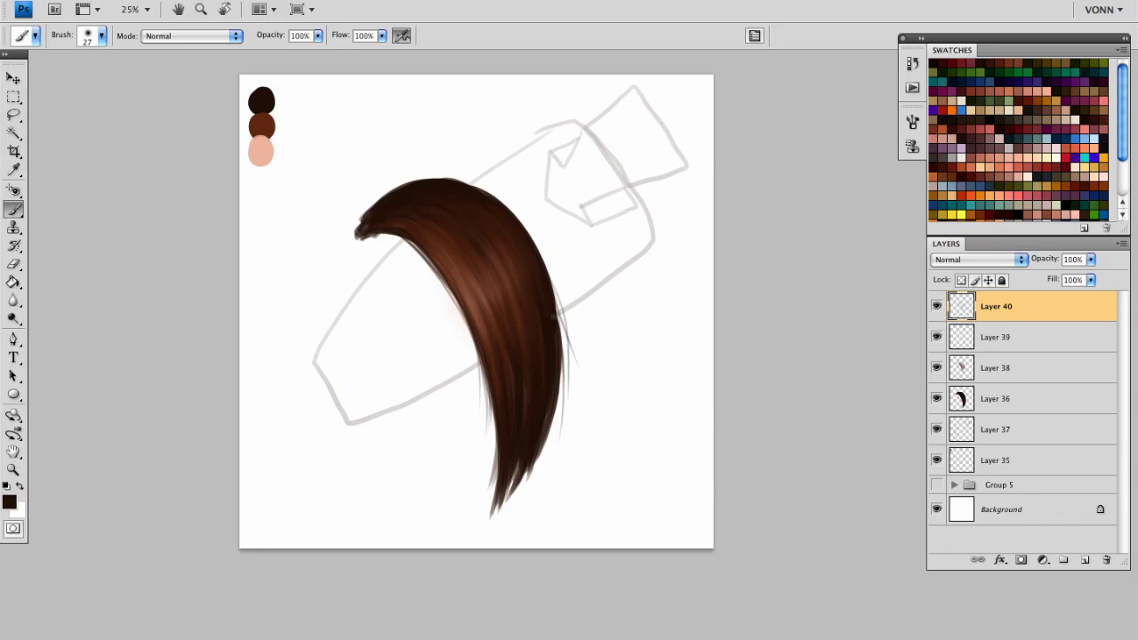
left_click_drag(554, 316, 553, 436)
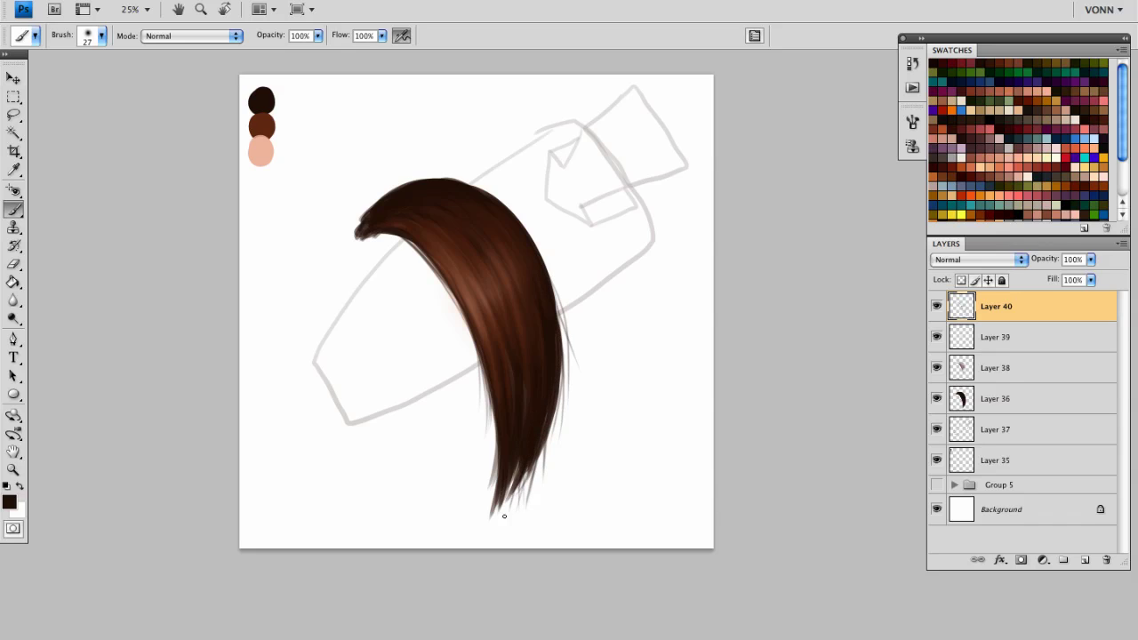
left_click_drag(512, 475, 498, 537)
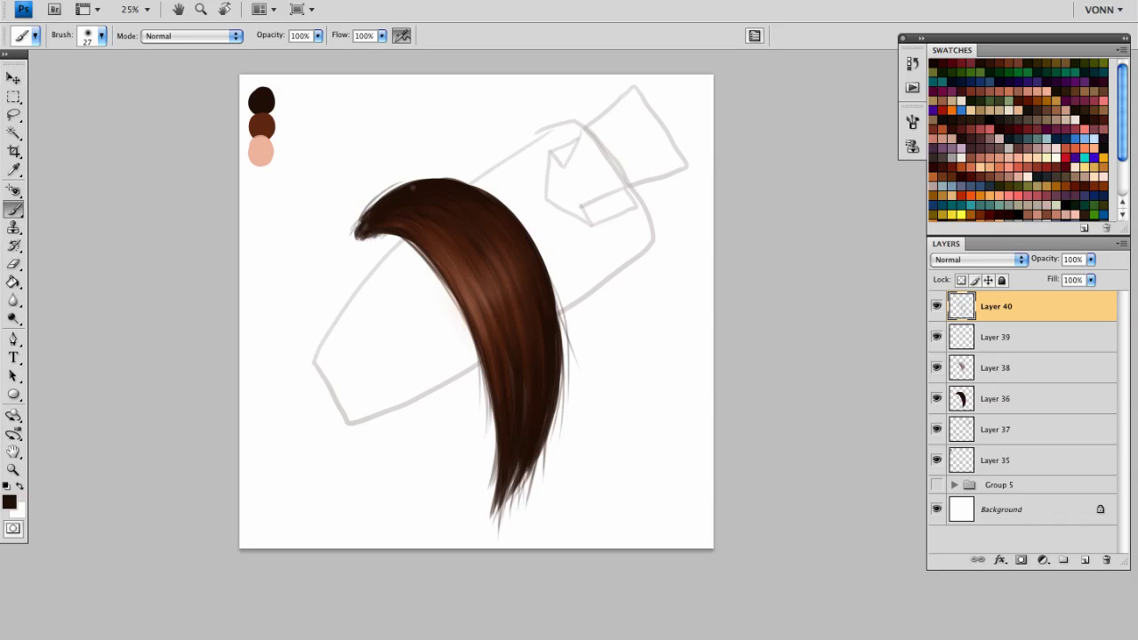
Add thin dark brown flyaway hairs along the root and the upper outer curve of the lock
left_click_drag(362, 220, 375, 211)
left_click_drag(397, 192, 451, 179)
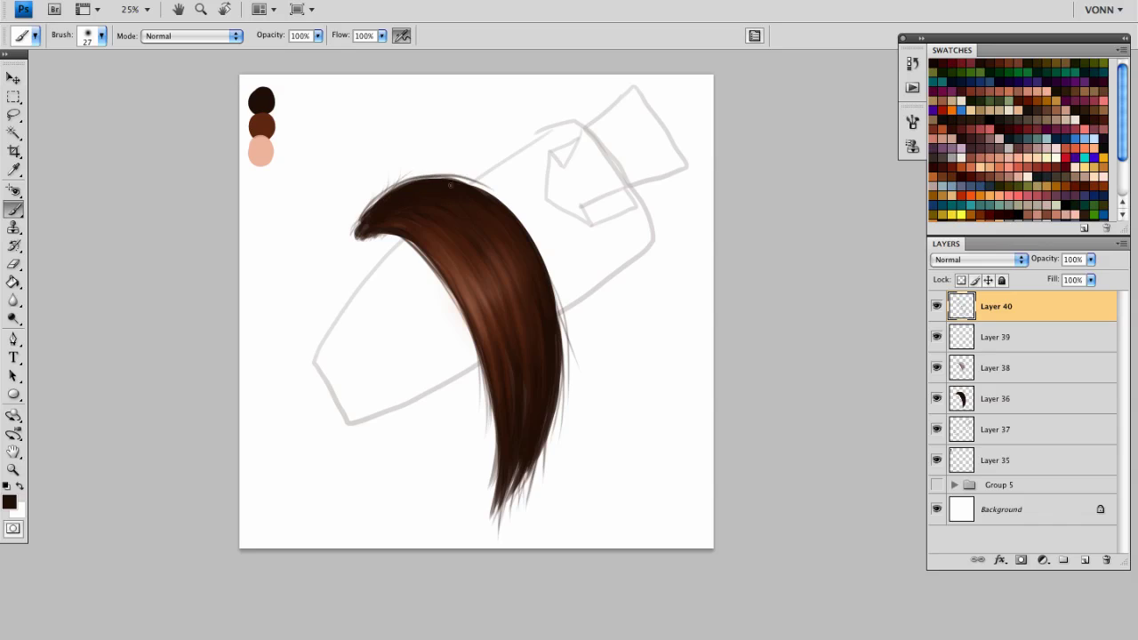
left_click_drag(452, 180, 516, 208)
left_click_drag(539, 251, 518, 216)
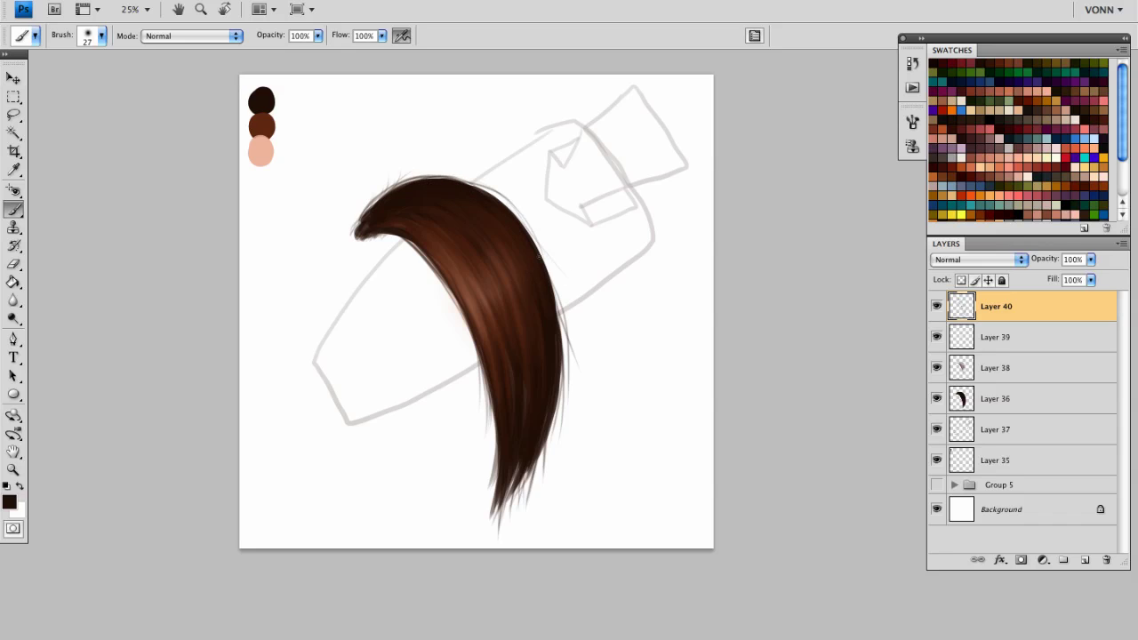
Add more dark stray hairs along the lower inner edge and tip, undoing the last stroke on the upper curve
left_click_drag(478, 329, 470, 387)
mouse_move(498, 401)
left_mouse_down()
mouse_move(500, 545)
mouse_move(496, 446)
mouse_move(508, 496)
mouse_move(502, 470)
mouse_move(511, 486)
mouse_move(536, 429)
mouse_move(501, 523)
left_mouse_up()
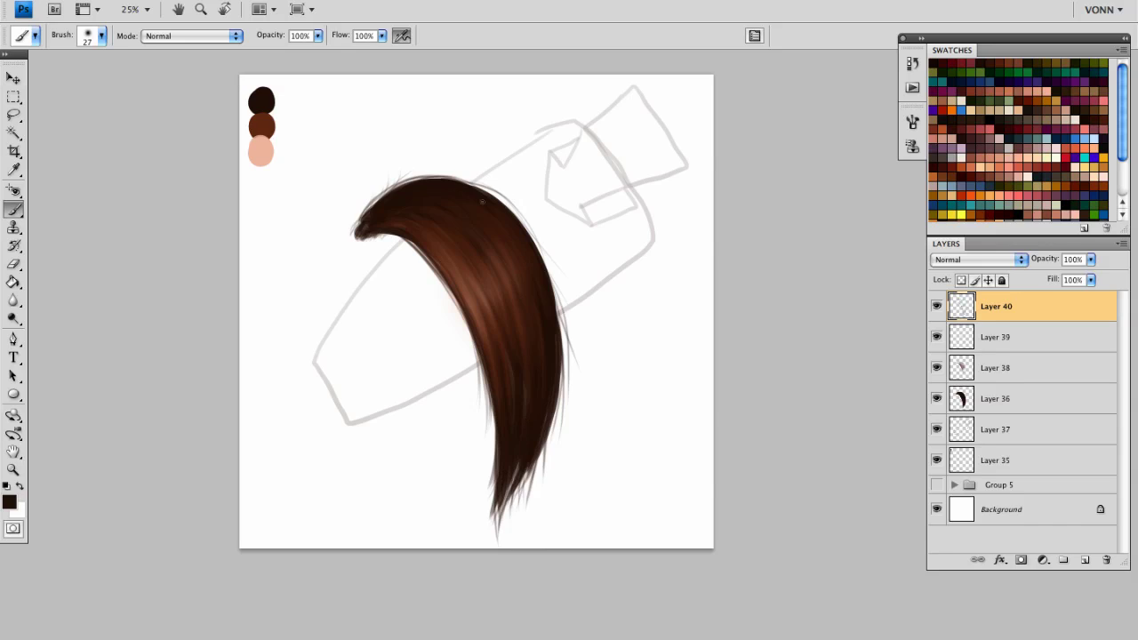
left_click_drag(486, 190, 542, 246)
key("super+z")
Hide the spotlight sketch layer, keeping the palette layer visible
left_click(937, 460)
left_click(937, 459)
left_click(937, 430)
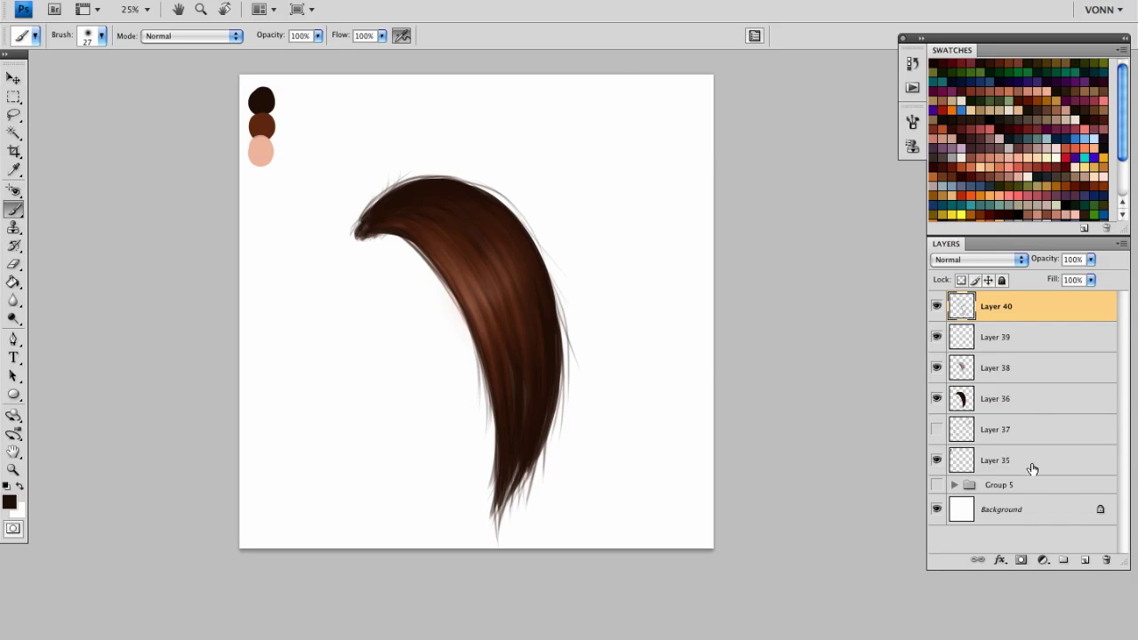
Add a new layer on top and set its blend mode to Overlay
left_click(1084, 560)
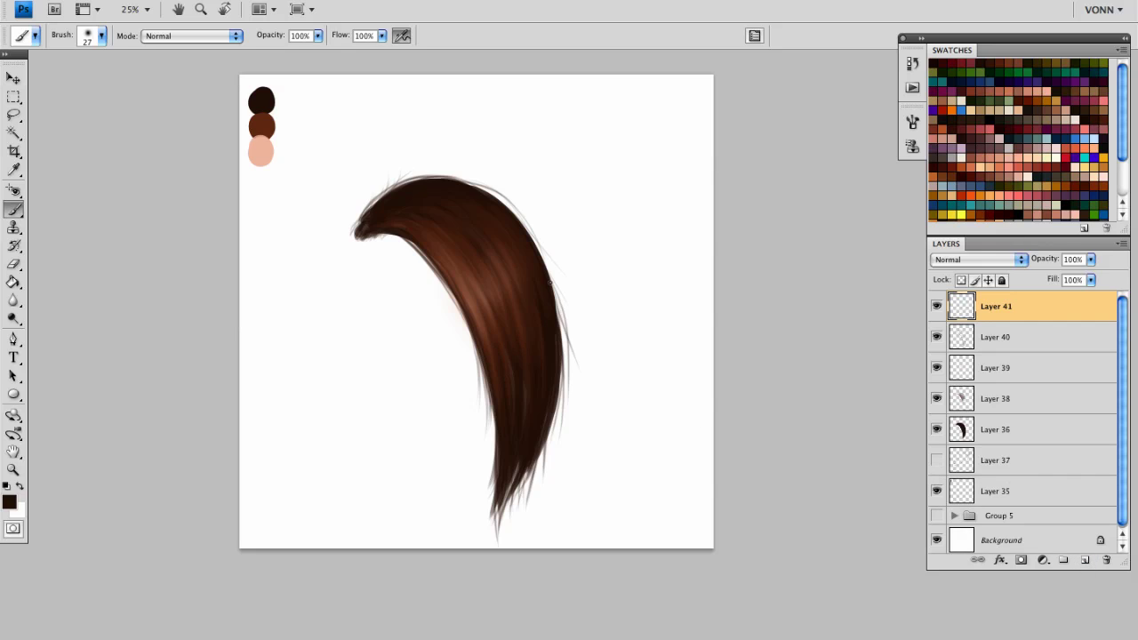
left_click(960, 260)
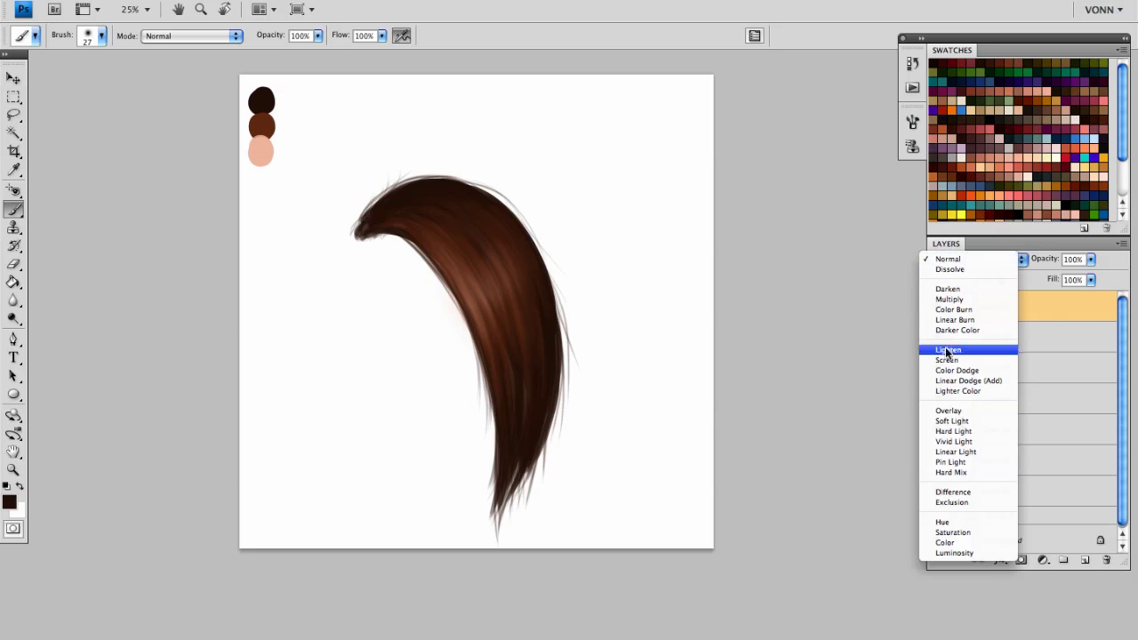
left_click(946, 411)
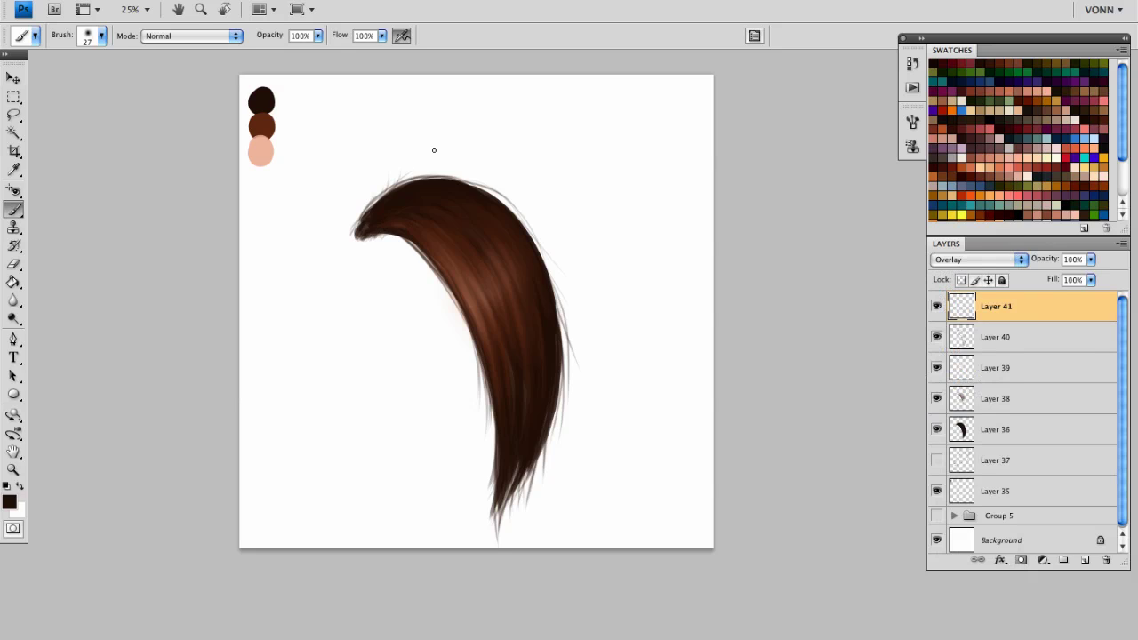
Pick a light orange foreground color and paint a warm glow over the lock's lit middle with a large soft brush
left_click_drag(409, 316, 508, 321)
left_click(996, 190)
left_click(10, 502)
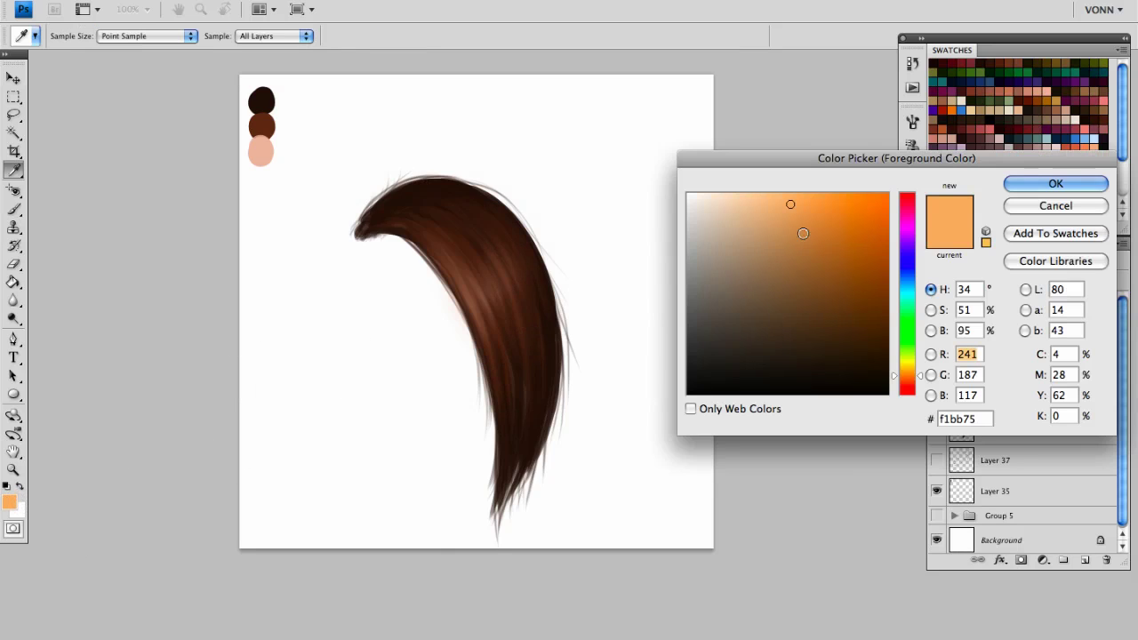
left_click_drag(790, 204, 776, 199)
left_click(1031, 182)
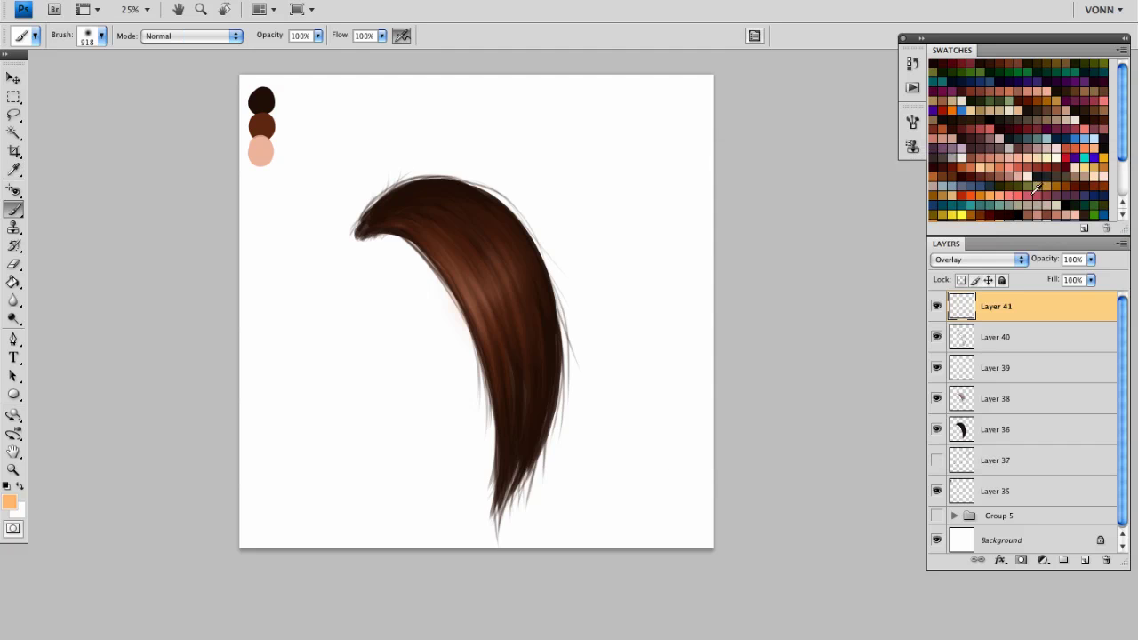
mouse_move(466, 302)
left_mouse_down()
mouse_move(430, 238)
mouse_move(475, 285)
left_mouse_up()
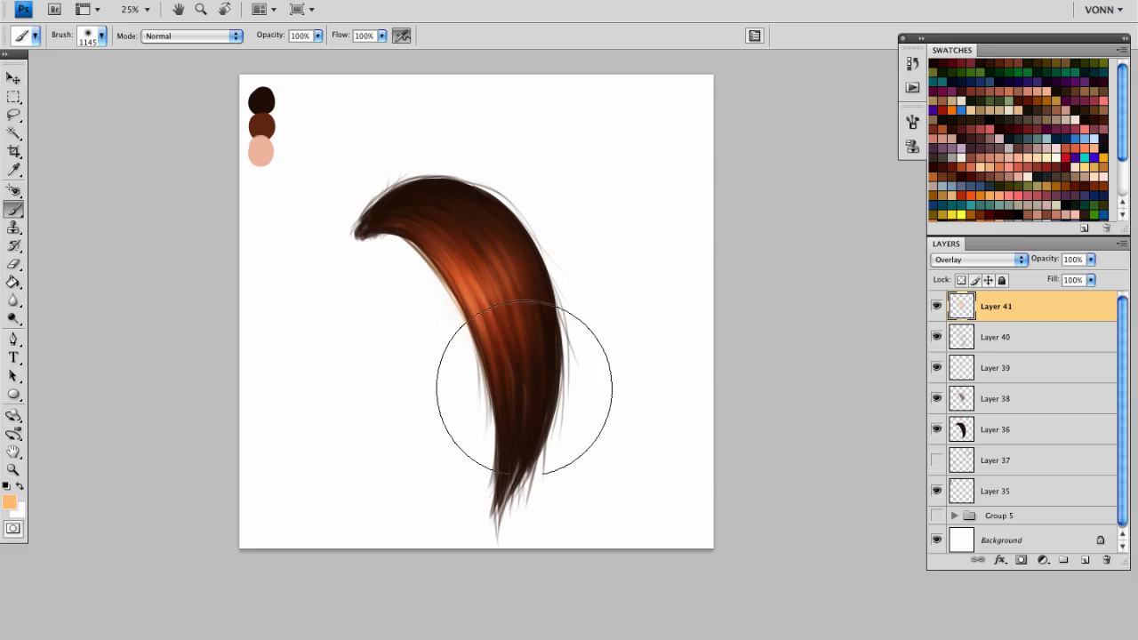
Compare the lock with and without the orange Overlay layer
left_click(937, 307)
left_click(937, 307)
left_click(937, 307)
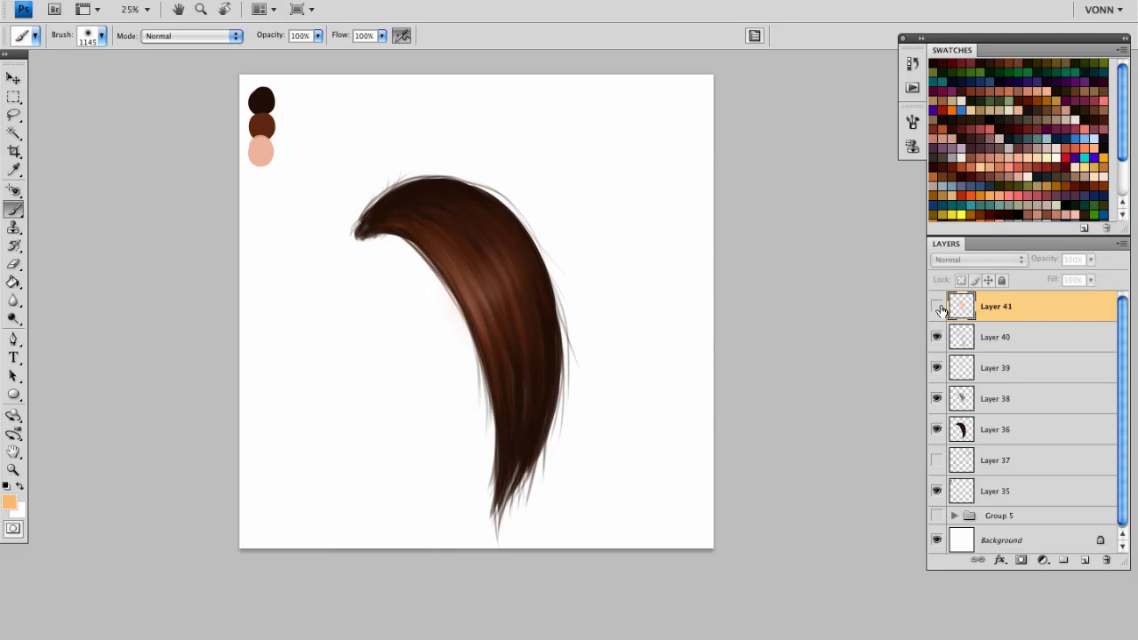
left_click(937, 307)
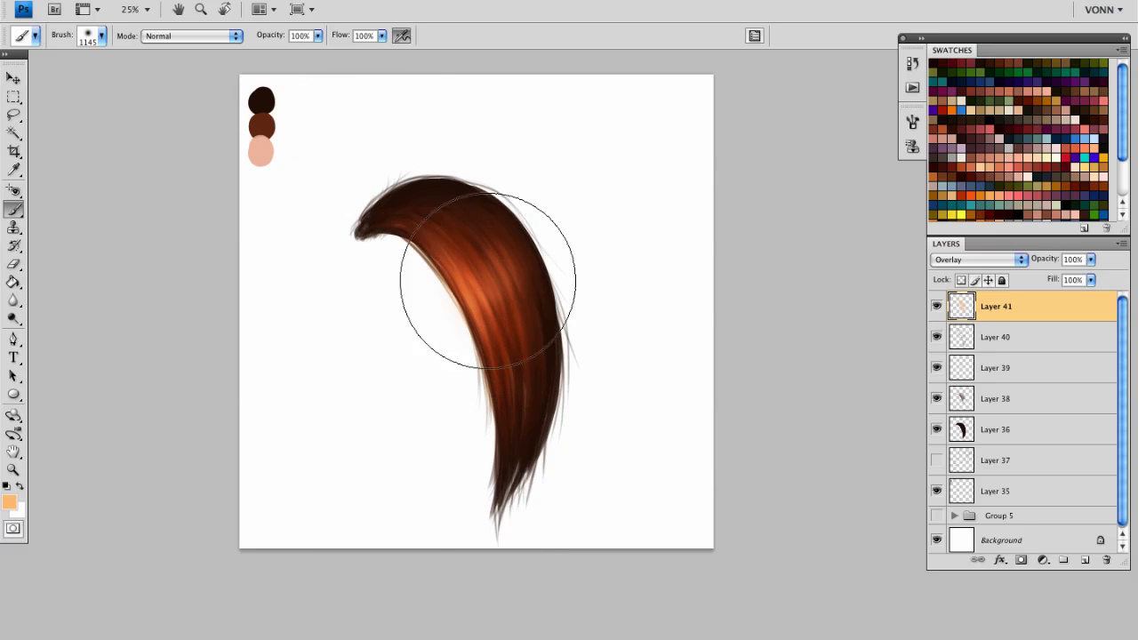
On a new Normal layer, paint a faint soft white shine across the brightest part of the lock
left_click(1085, 560)
left_click(356, 282, "alt")
left_click_drag(395, 307, 296, 289)
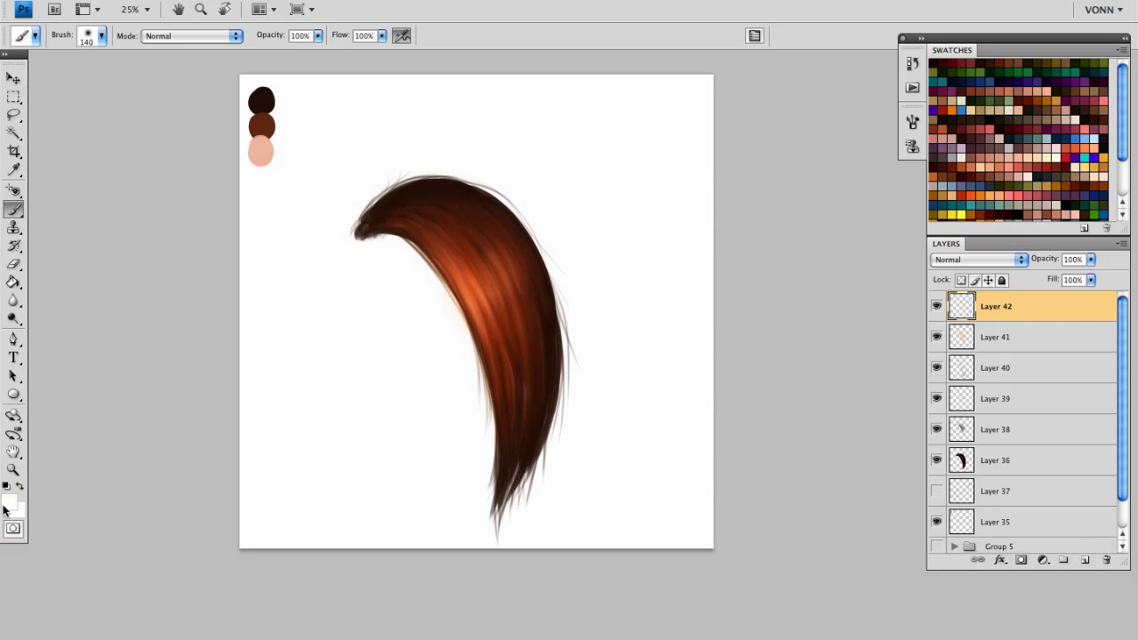
left_click(9, 503)
left_click(1038, 208)
mouse_move(440, 311)
left_mouse_down()
mouse_move(483, 320)
mouse_move(469, 314)
left_mouse_up()
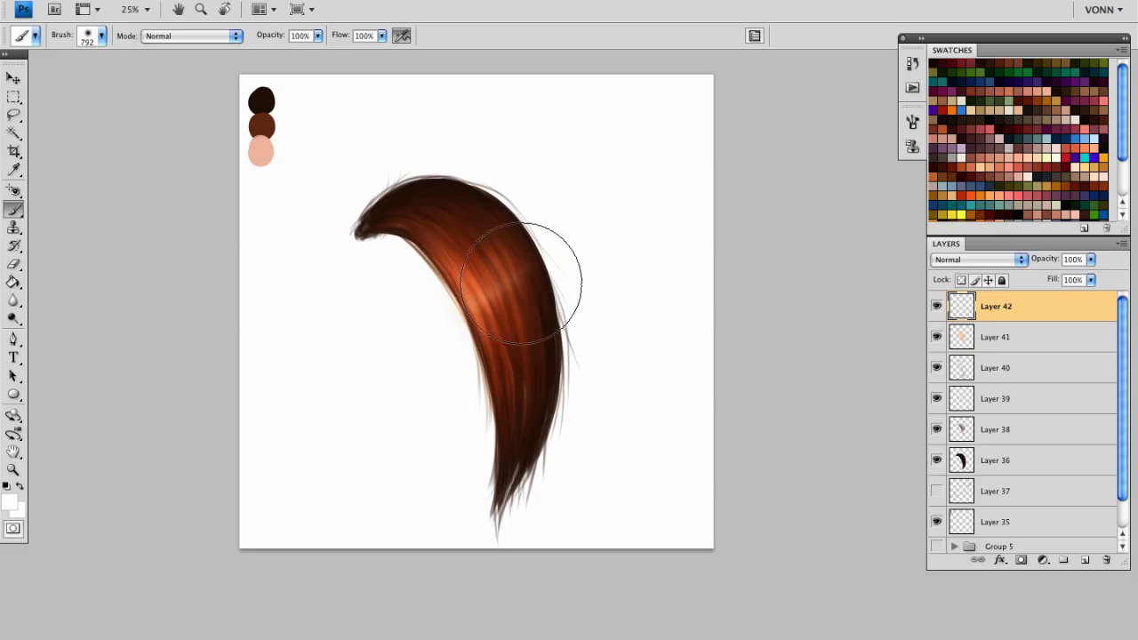
left_click_drag(513, 315, 440, 308)
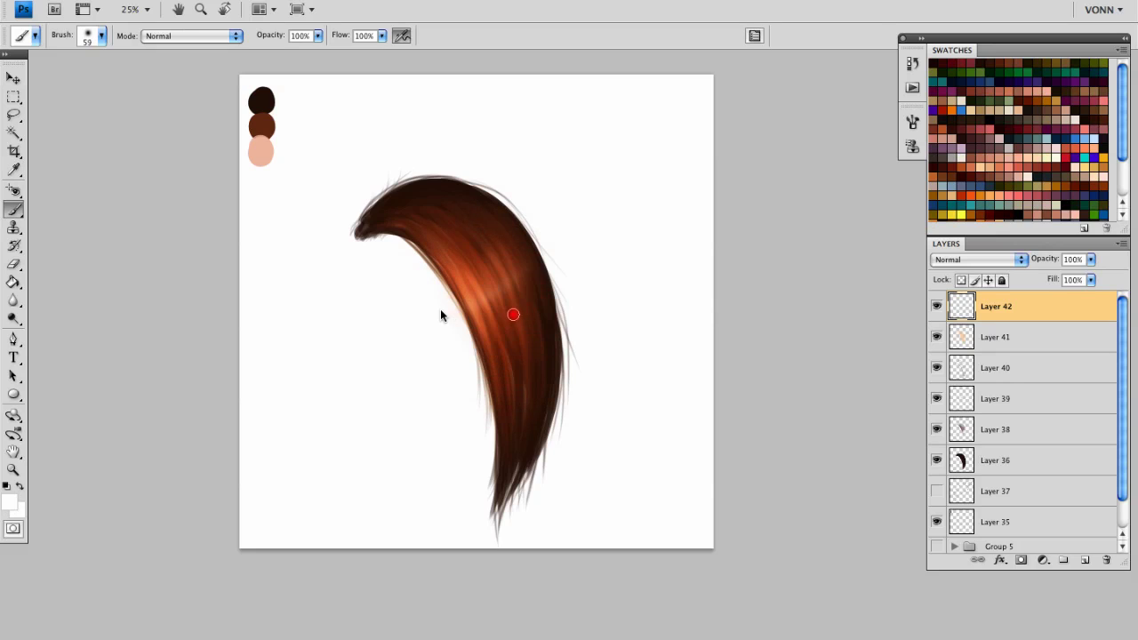
Compare the lock with and without the white shine layer
left_click(937, 307)
left_click(937, 307)
left_click(938, 307)
left_click(939, 306)
Strengthen the white shine at the brightest spot with small strokes, and reduce the brush to 19 px for fine dark brown strands
left_click_drag(469, 314, 490, 310)
left_click(469, 314)
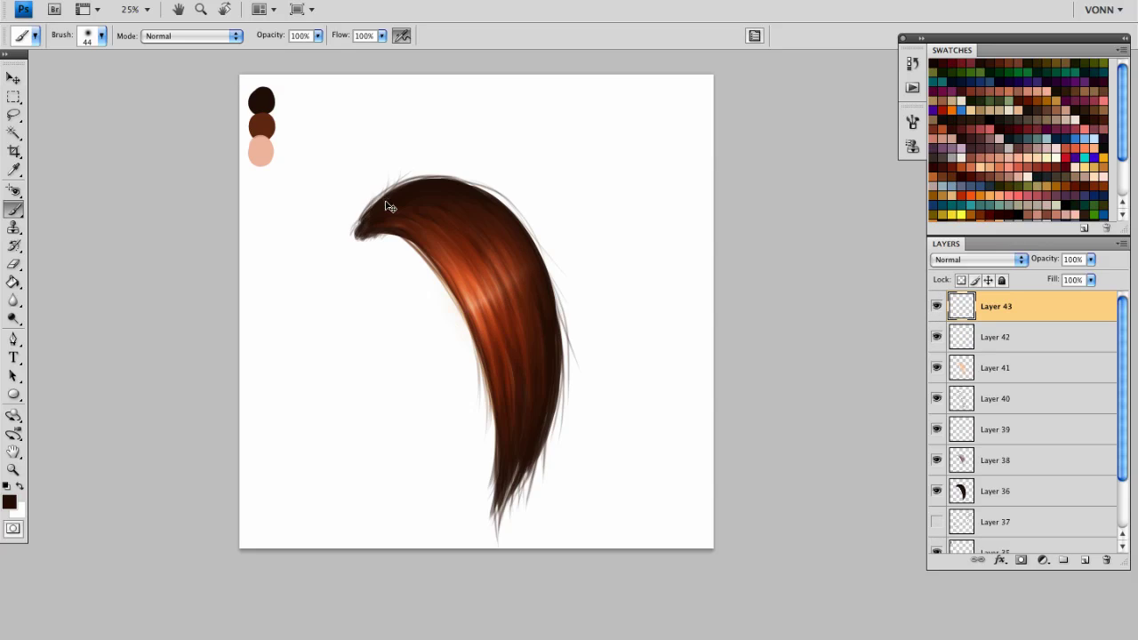
mouse_move(386, 198)
left_mouse_down()
mouse_move(368, 209)
mouse_move(391, 190)
left_mouse_up()
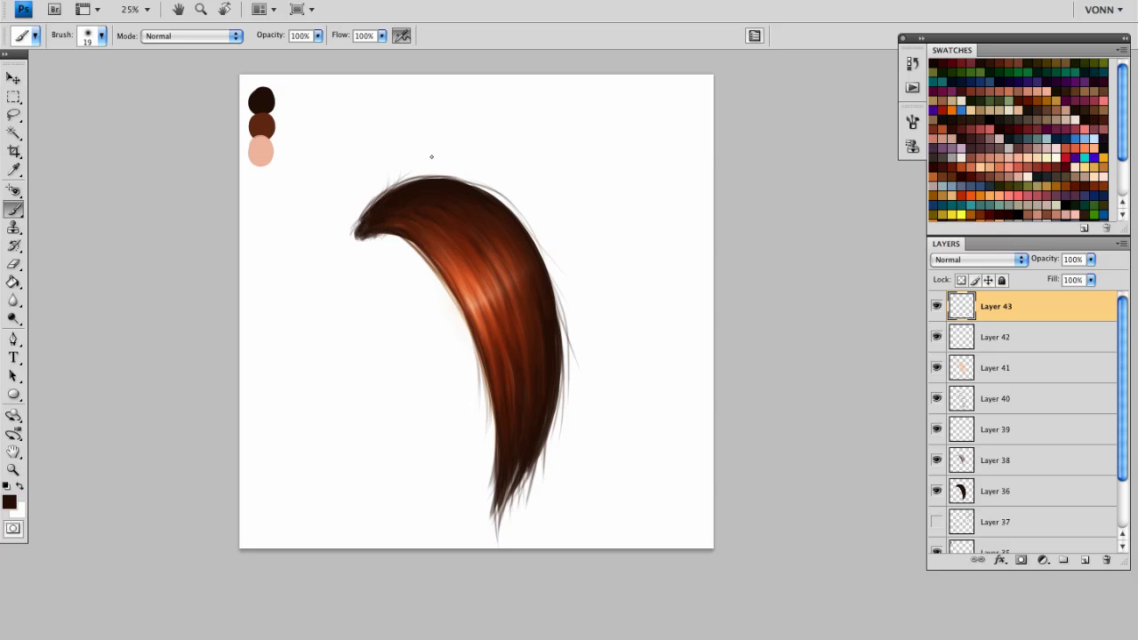